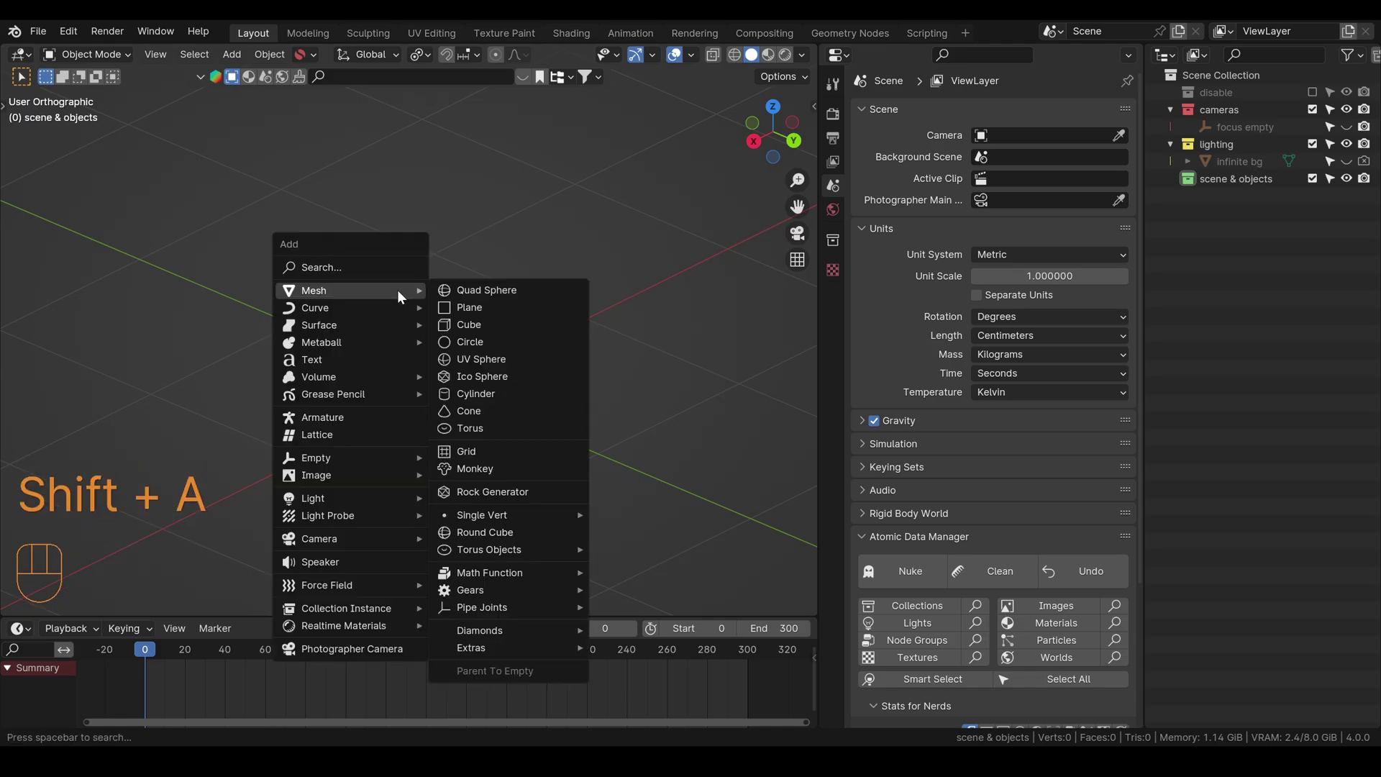
- Add a cylinder mesh and scale it down in X and Y only, forming a thin upright rod
{"action": "left_click", "coordinate": [477, 395]}
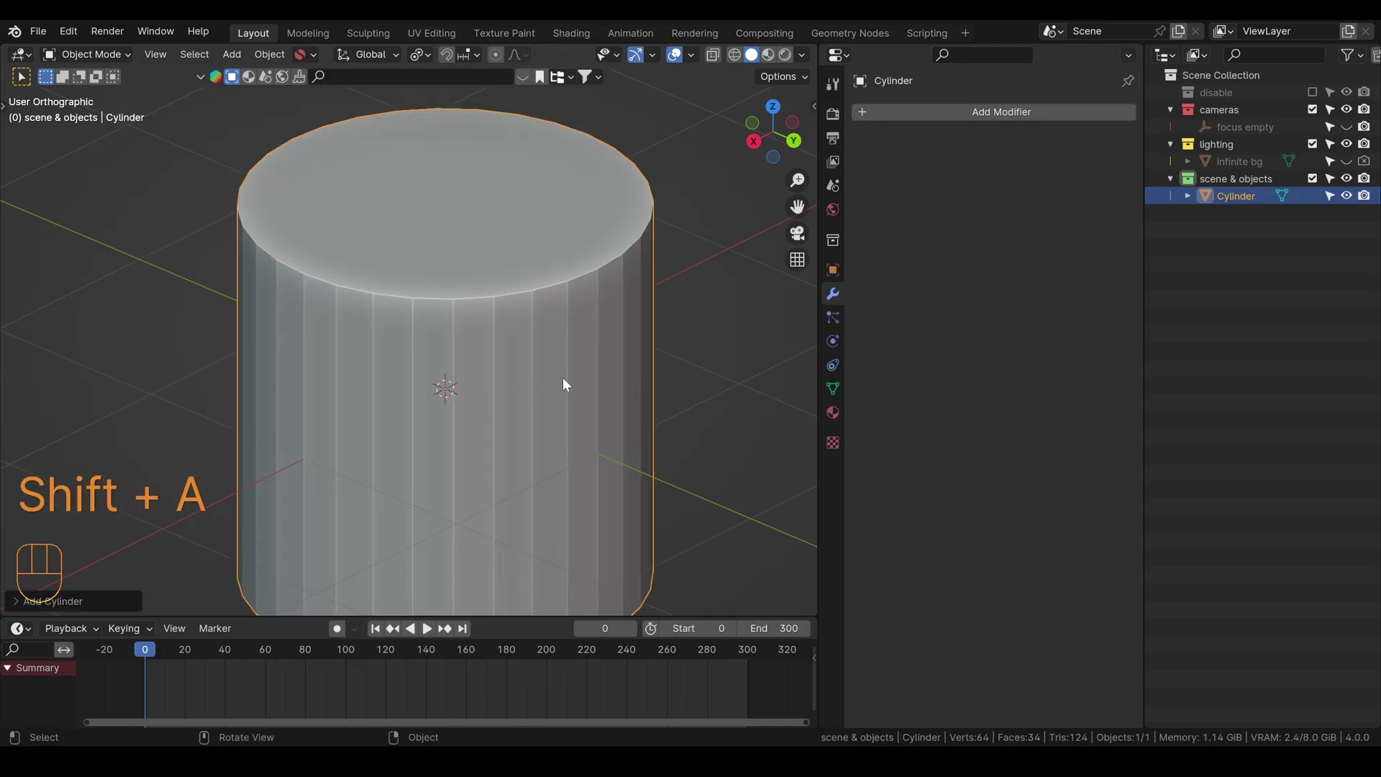
{"action": "key", "text": "s"}
{"action": "key", "text": "shift+z"}
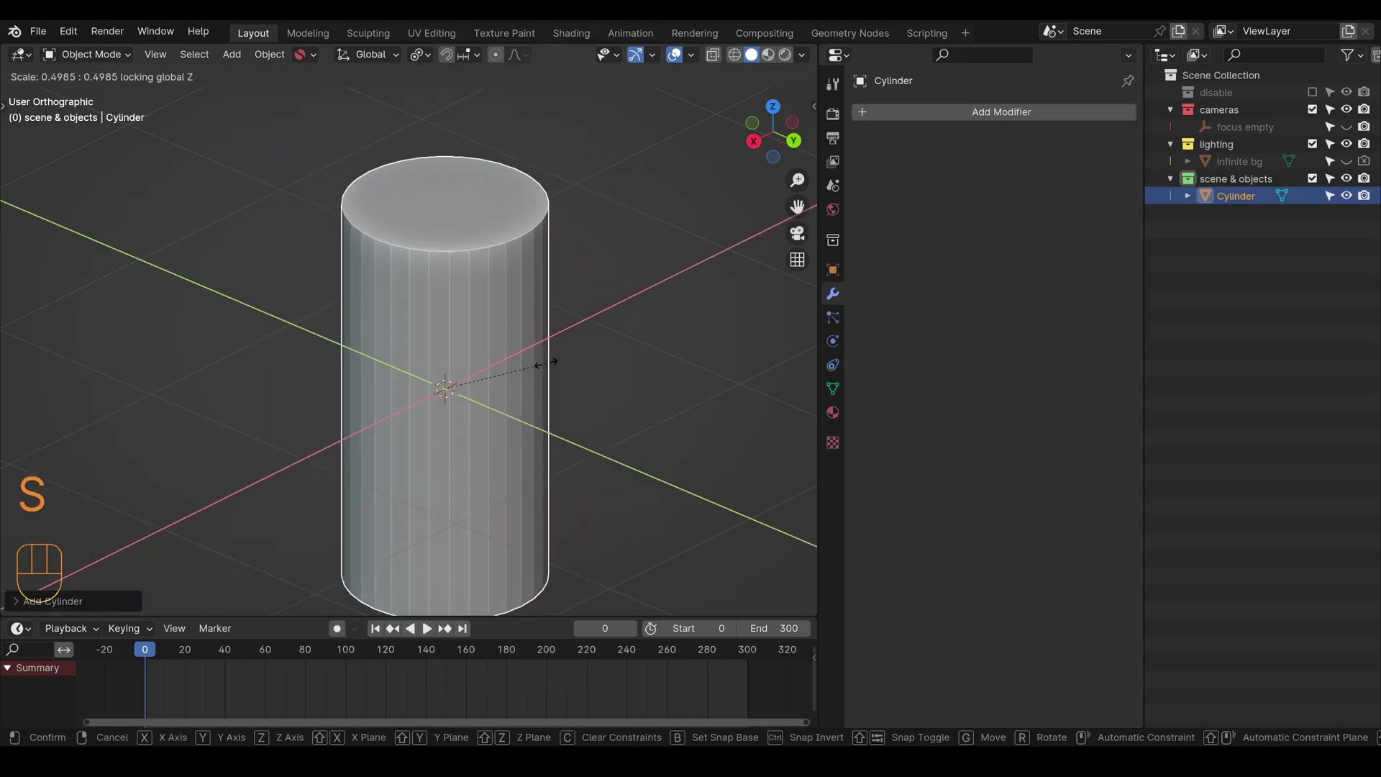
{"action": "left_click", "coordinate": [456, 382]}
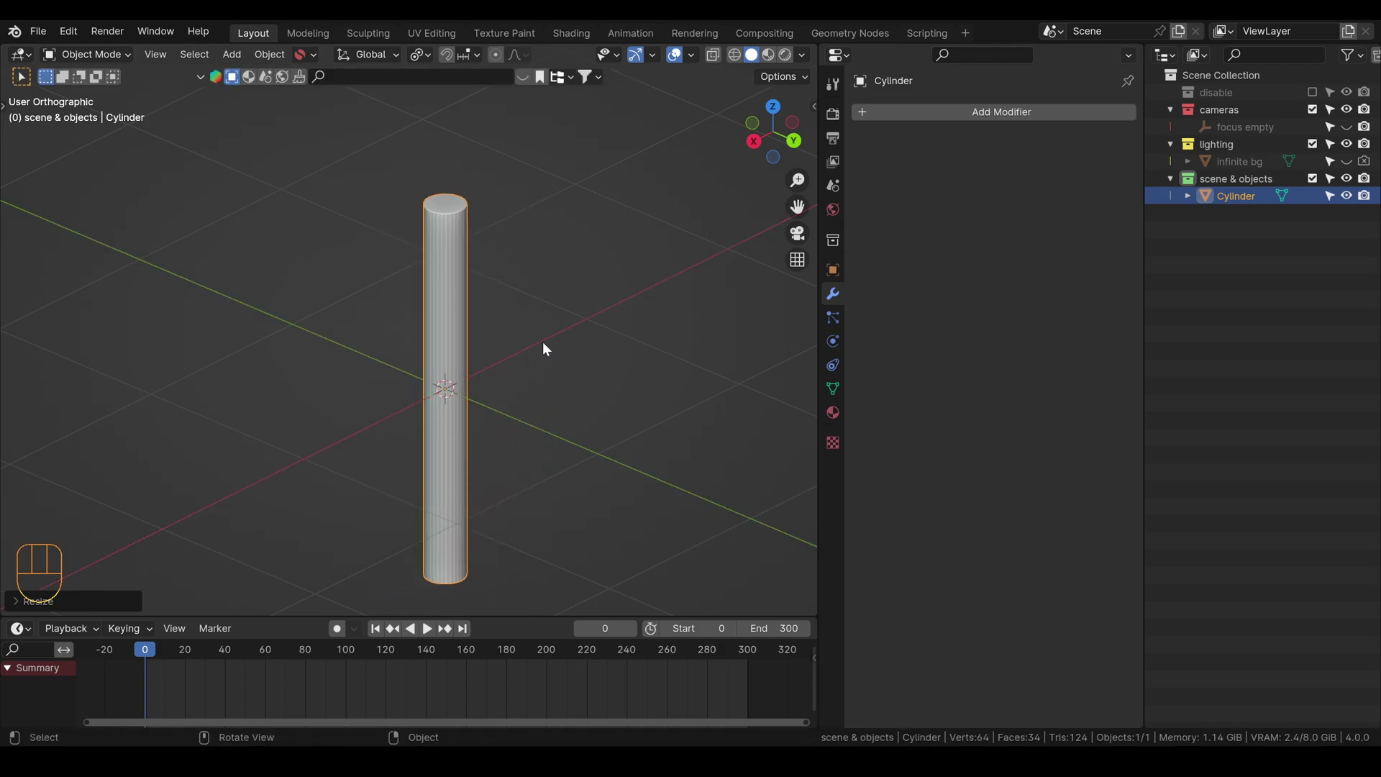
- Apply the cylinder's object transform and shade the rod auto smooth
{"action": "key", "text": "ctrl+a"}
{"action": "left_click", "coordinate": [479, 344]}
{"action": "right_click", "coordinate": [461, 318]}
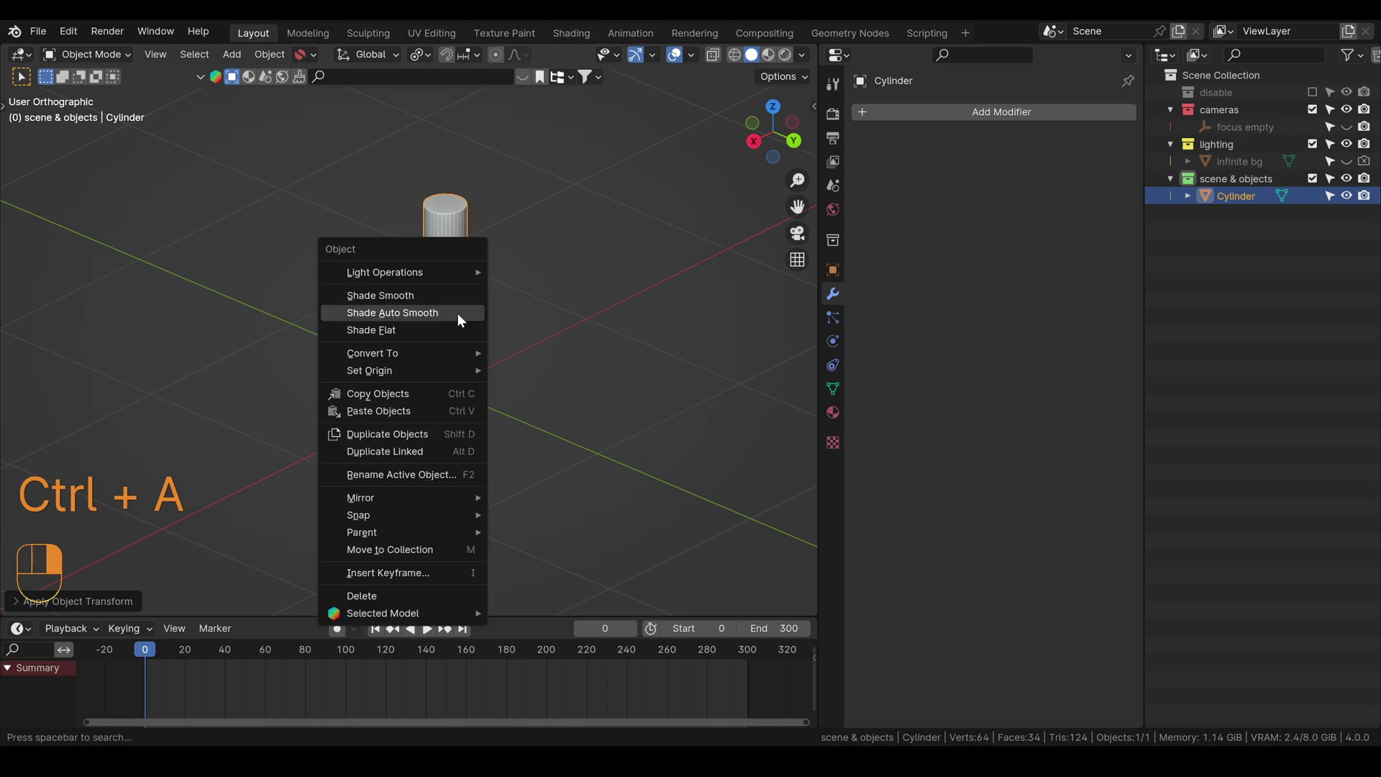
{"action": "left_click", "coordinate": [425, 317]}
- Add a Bevel modifier to the cylinder with 4 segments and an amount of 1.4 cm
{"action": "left_click", "coordinate": [968, 115]}
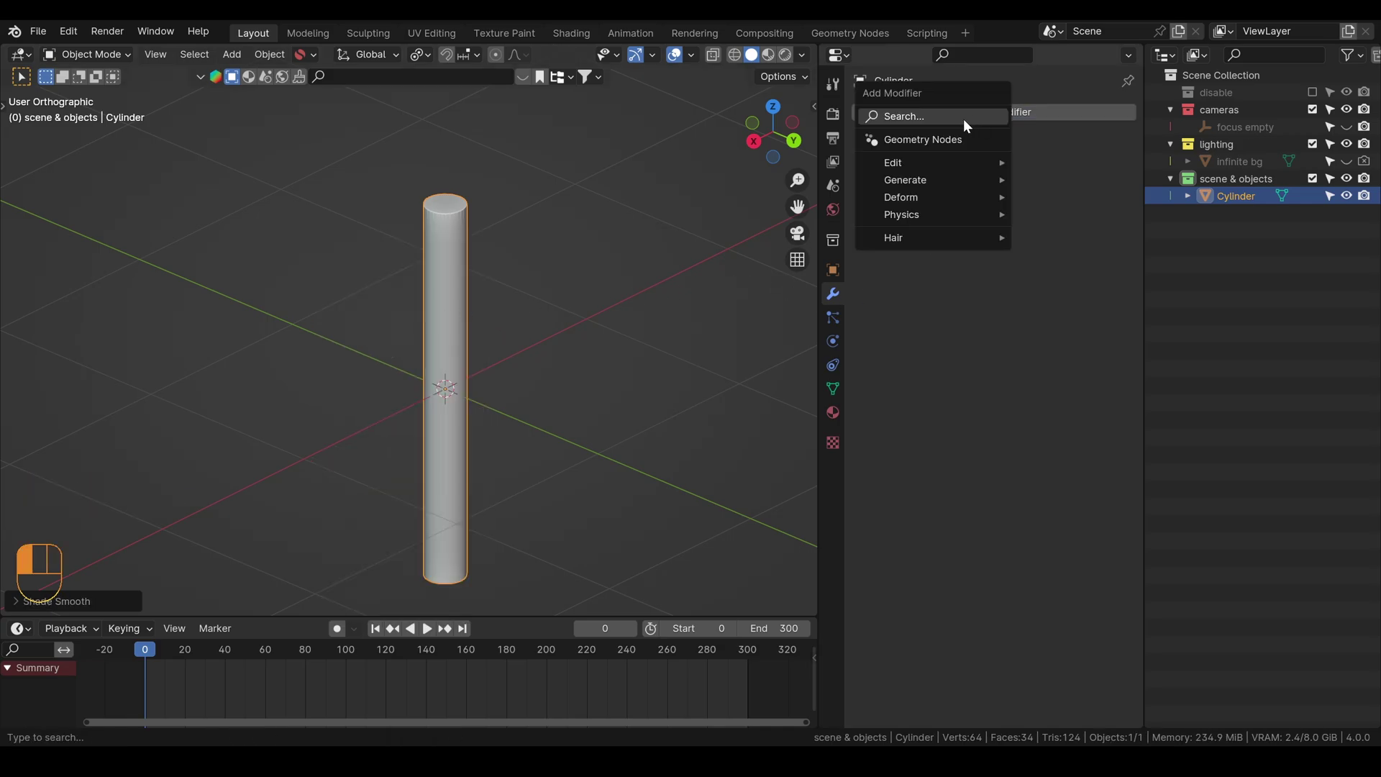
{"action": "left_click", "coordinate": [939, 116]}
{"action": "type", "text": "beve"}
{"action": "left_click", "coordinate": [992, 150]}
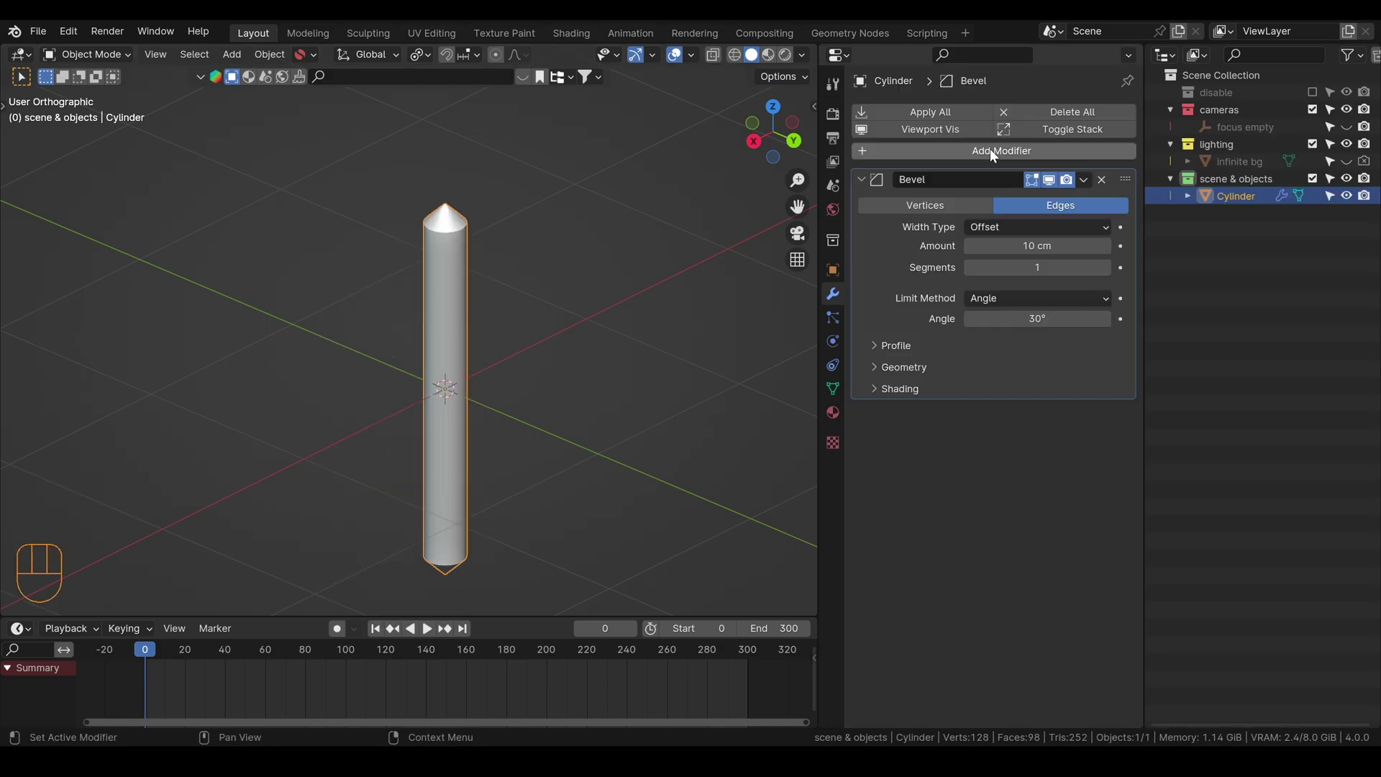
{"action": "left_click", "coordinate": [1107, 267]}
{"action": "left_click", "coordinate": [1106, 267]}
{"action": "left_click", "coordinate": [1107, 268]}
{"action": "left_click_drag", "start_coordinate": [1079, 245], "coordinate": [982, 245], "text": "shift"}
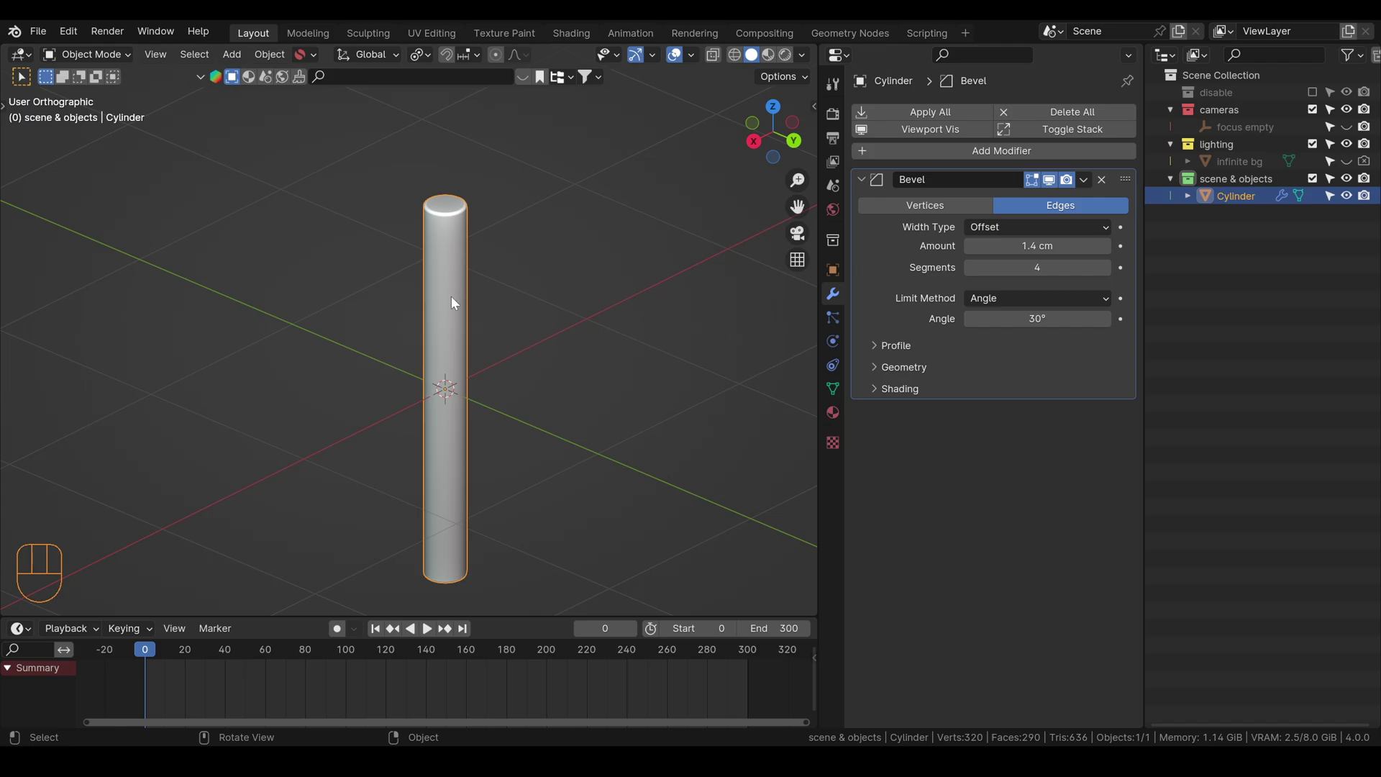
- Add a driver to the cylinder's X rotation and open it in the Drivers Editor, keeping the rod in view
{"action": "left_click", "coordinate": [828, 270]}
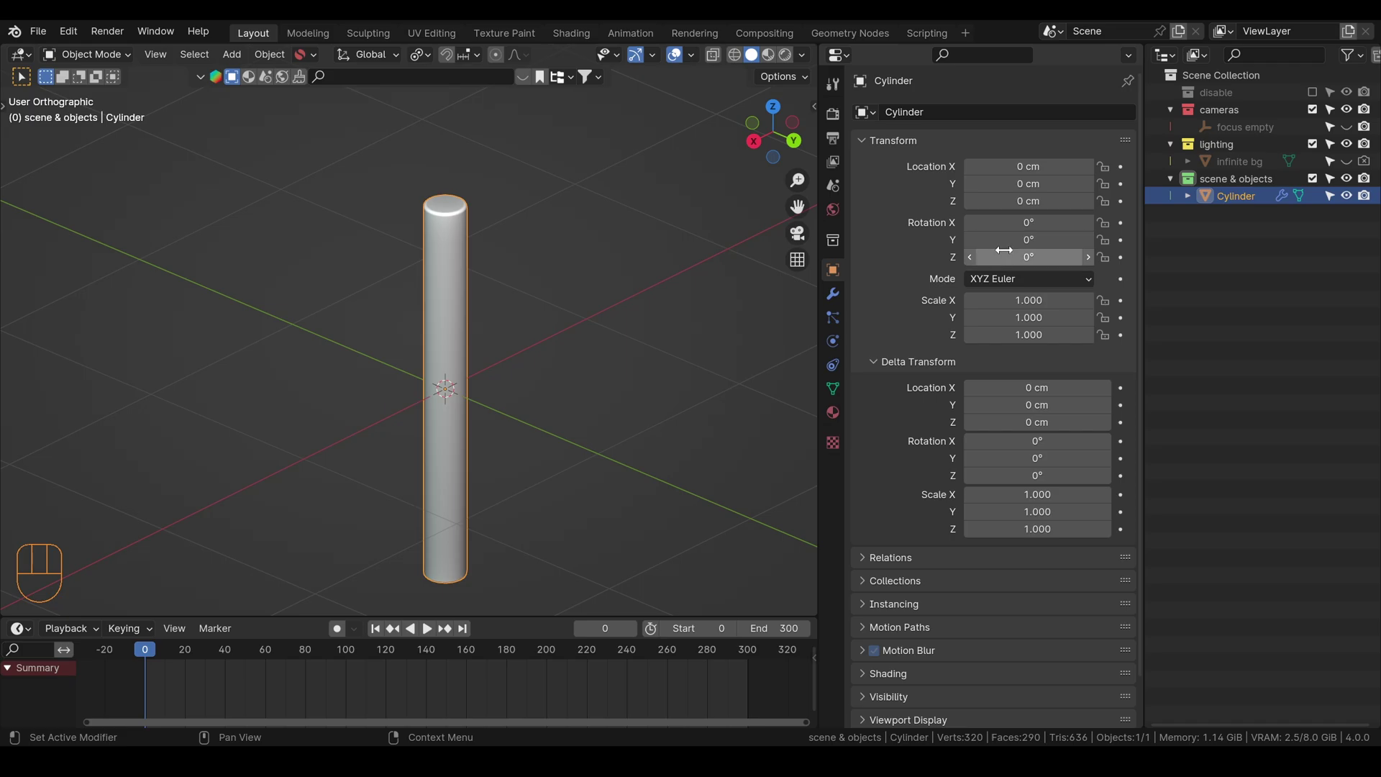
{"action": "right_click", "coordinate": [1031, 223]}
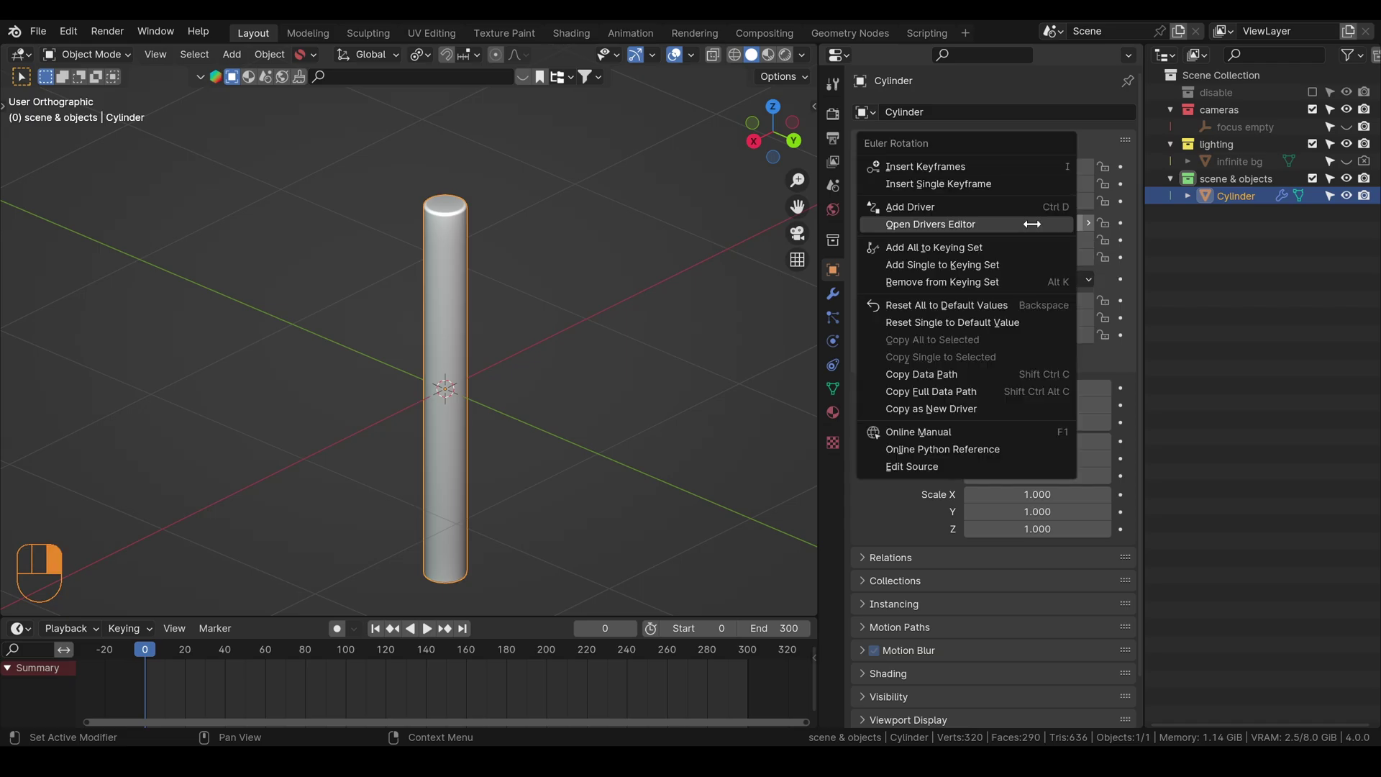
{"action": "left_click", "coordinate": [917, 208]}
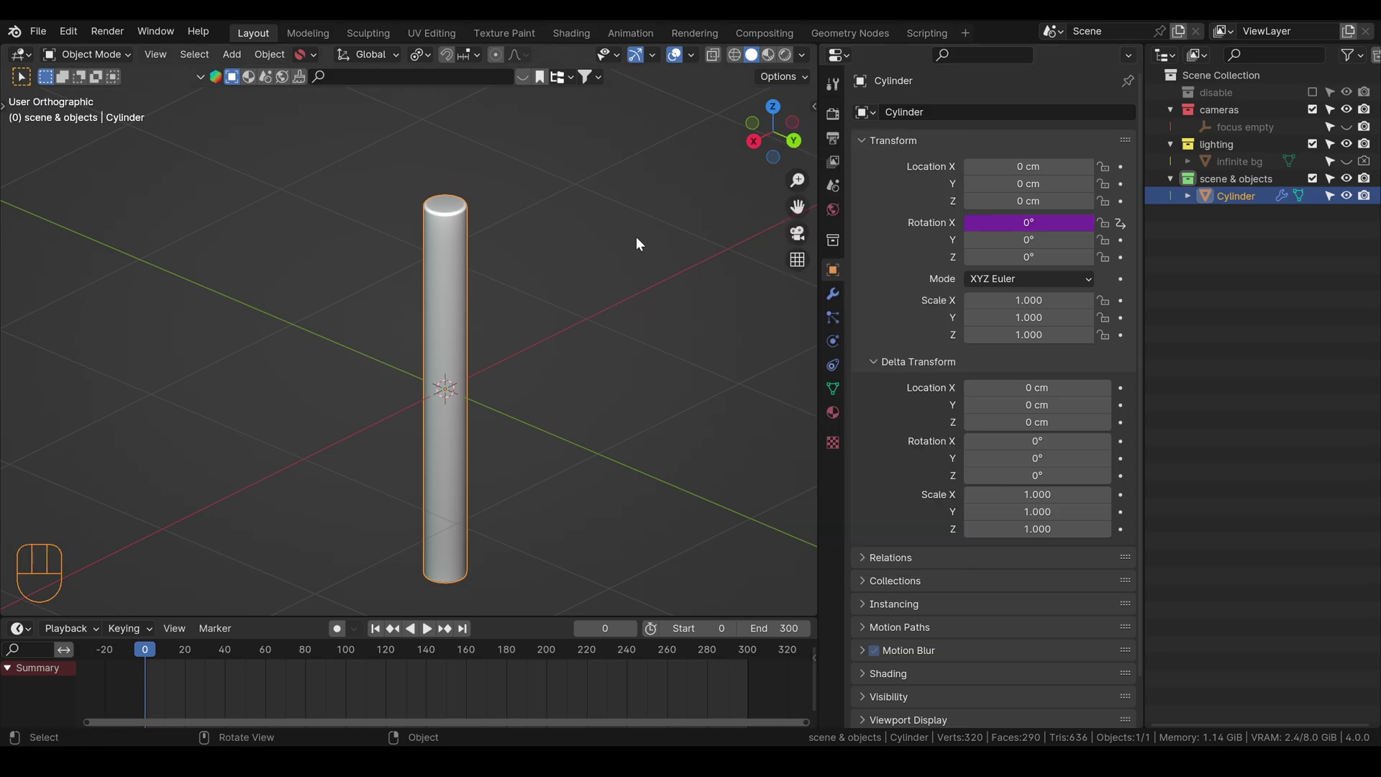
{"action": "right_click", "coordinate": [1020, 226]}
{"action": "left_click", "coordinate": [923, 290]}
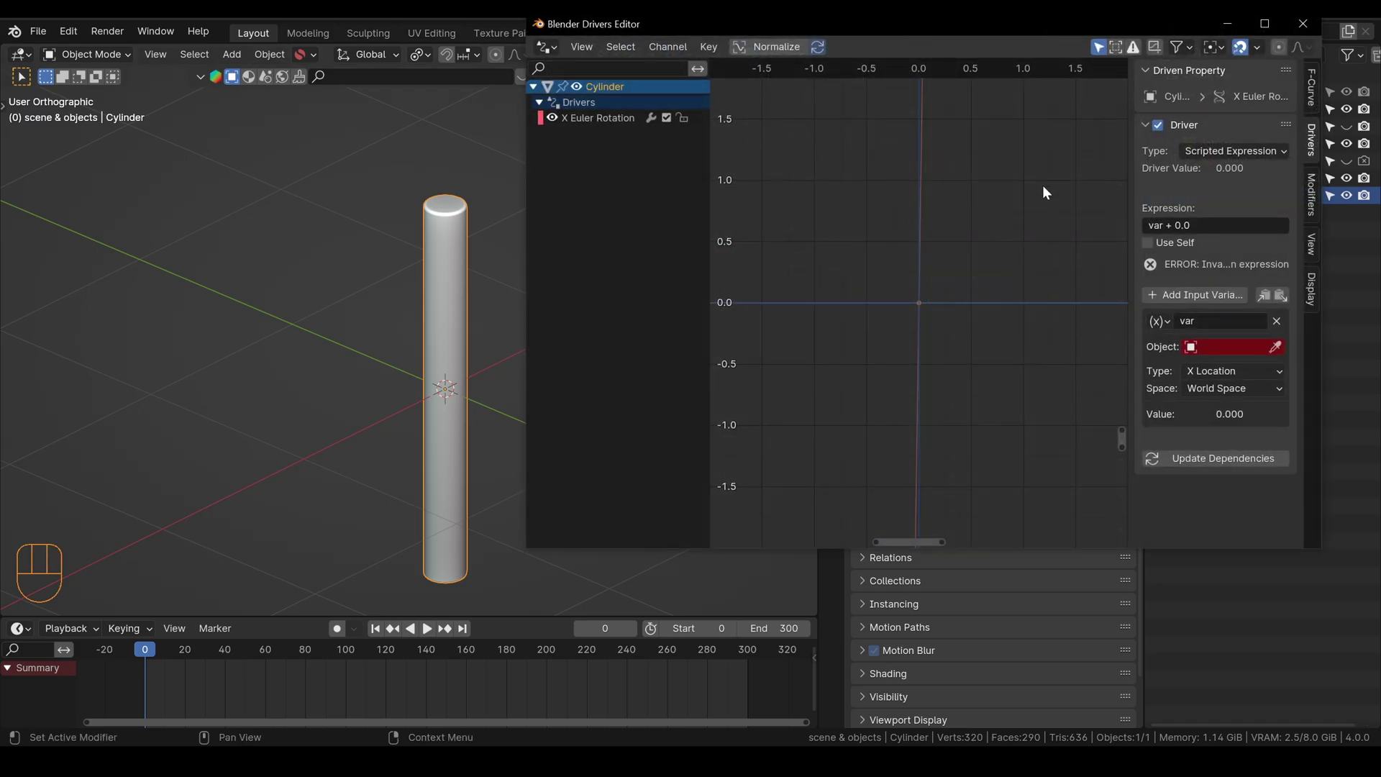
{"action": "left_click_drag", "start_coordinate": [960, 27], "coordinate": [964, 111]}
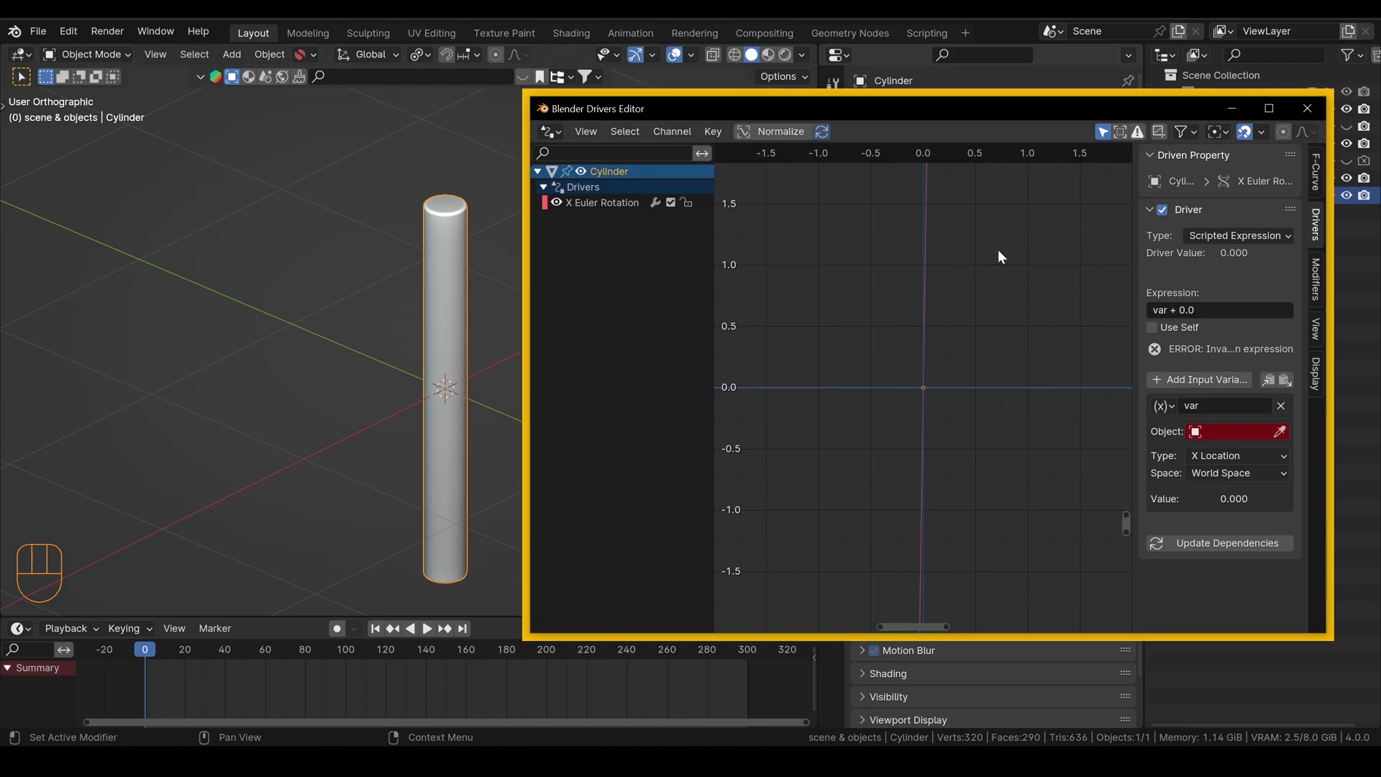
- Remove the X rotation driver's default variable and set its expression to 1.5*sin(radians(frame)*3)
{"action": "left_click", "coordinate": [1280, 405]}
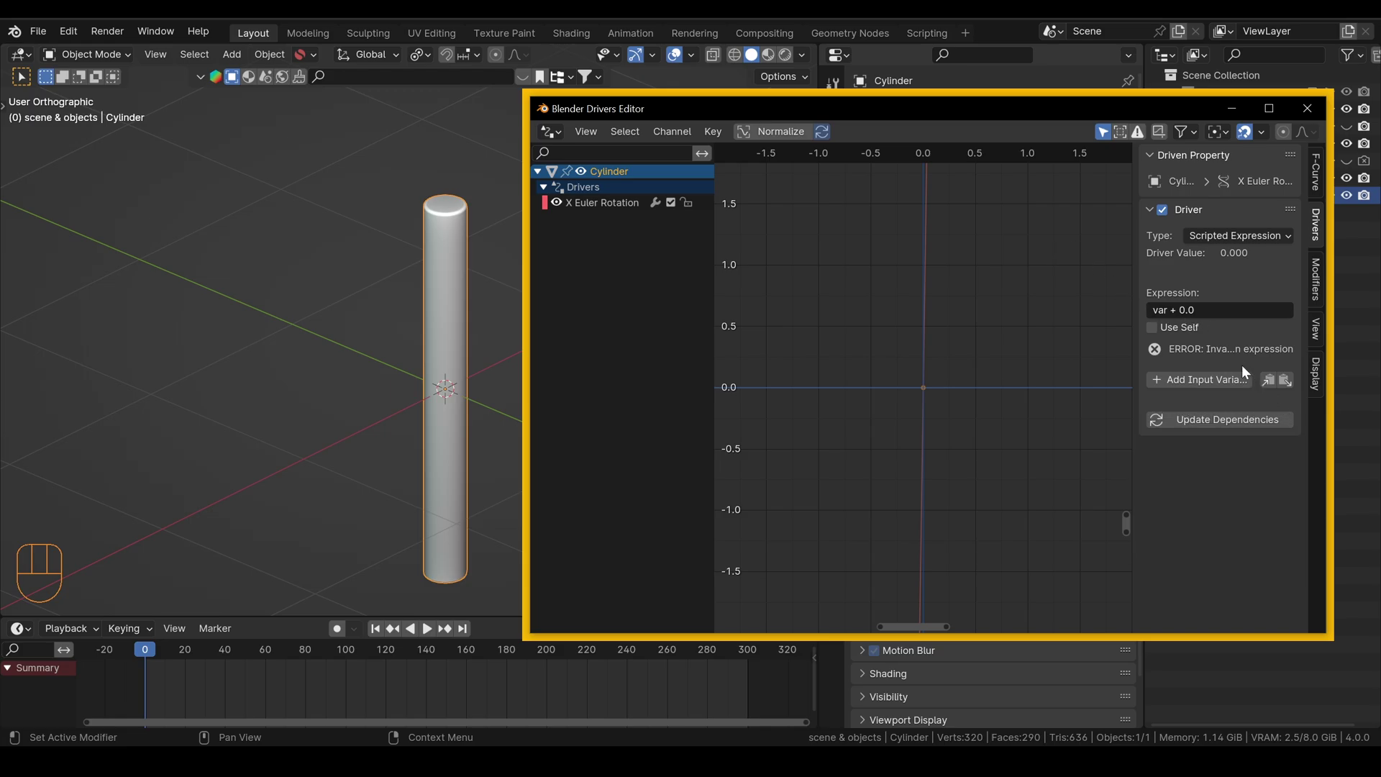
{"action": "left_click", "coordinate": [1200, 309]}
{"action": "key", "text": "BackSpace"}
{"action": "type", "text": "1.5*sin(radians(frame)*3)"}
{"action": "left_click_drag", "start_coordinate": [1169, 310], "coordinate": [1173, 310]}
{"action": "left_click", "coordinate": [1168, 310]}
{"action": "key", "text": "Return"}
- Play the animation to check the rod's swing around X, then stop and return to frame 0
{"action": "left_click", "coordinate": [429, 631]}
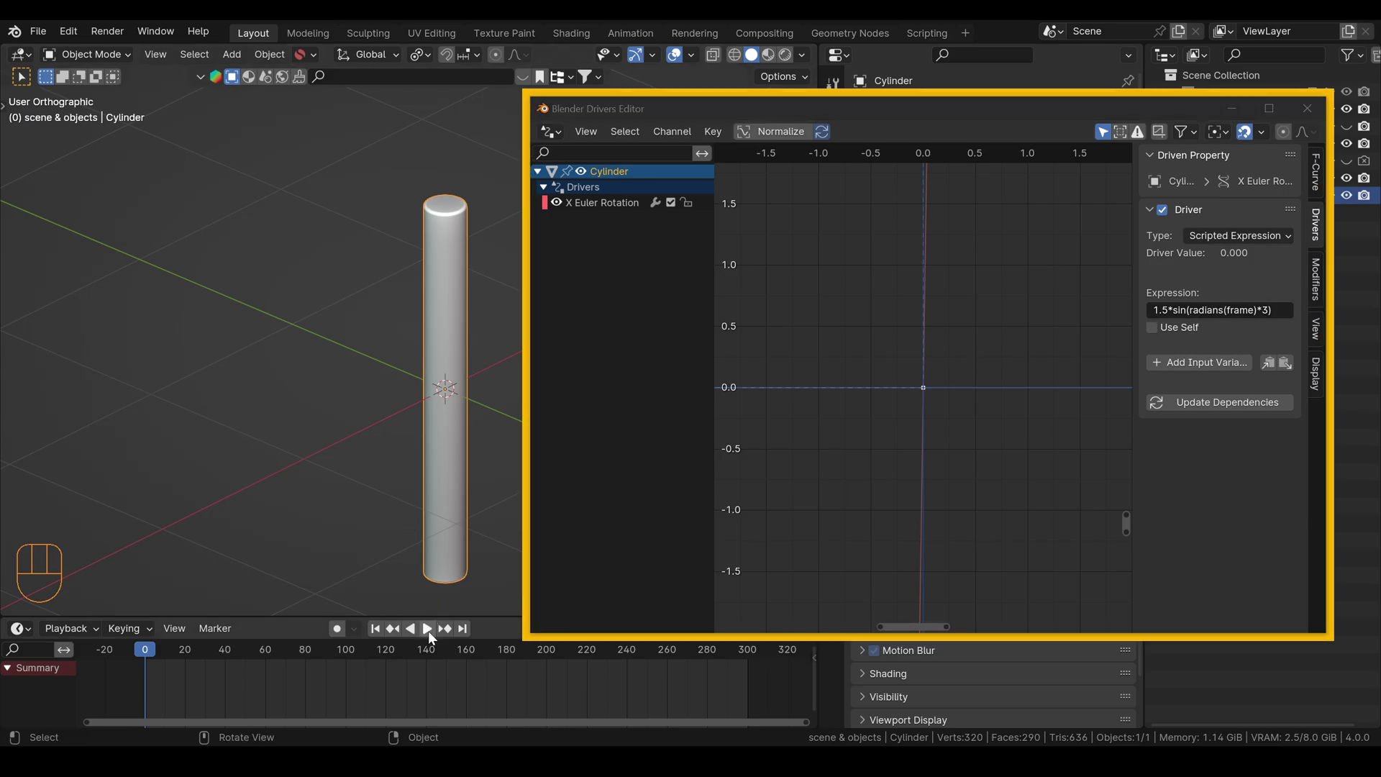
{"action": "left_click", "coordinate": [429, 632]}
{"action": "left_click_drag", "start_coordinate": [860, 112], "coordinate": [943, 97]}
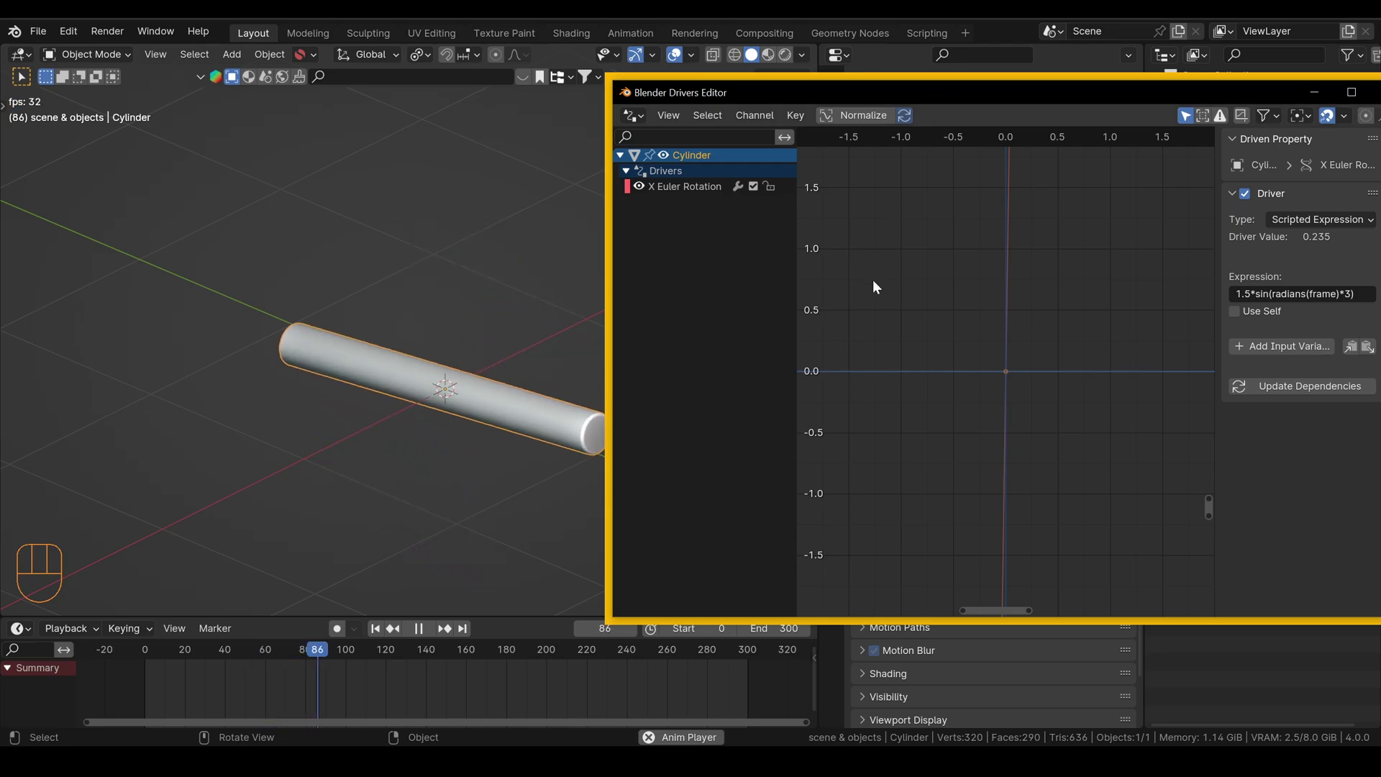
{"action": "left_click", "coordinate": [417, 630]}
{"action": "left_click", "coordinate": [377, 628]}
- Change the X rotation driver's expression to 10*sin(radians(frame)*3), preview the animation and return to frame 0
{"action": "left_click", "coordinate": [1256, 294]}
{"action": "left_click", "coordinate": [1251, 293]}
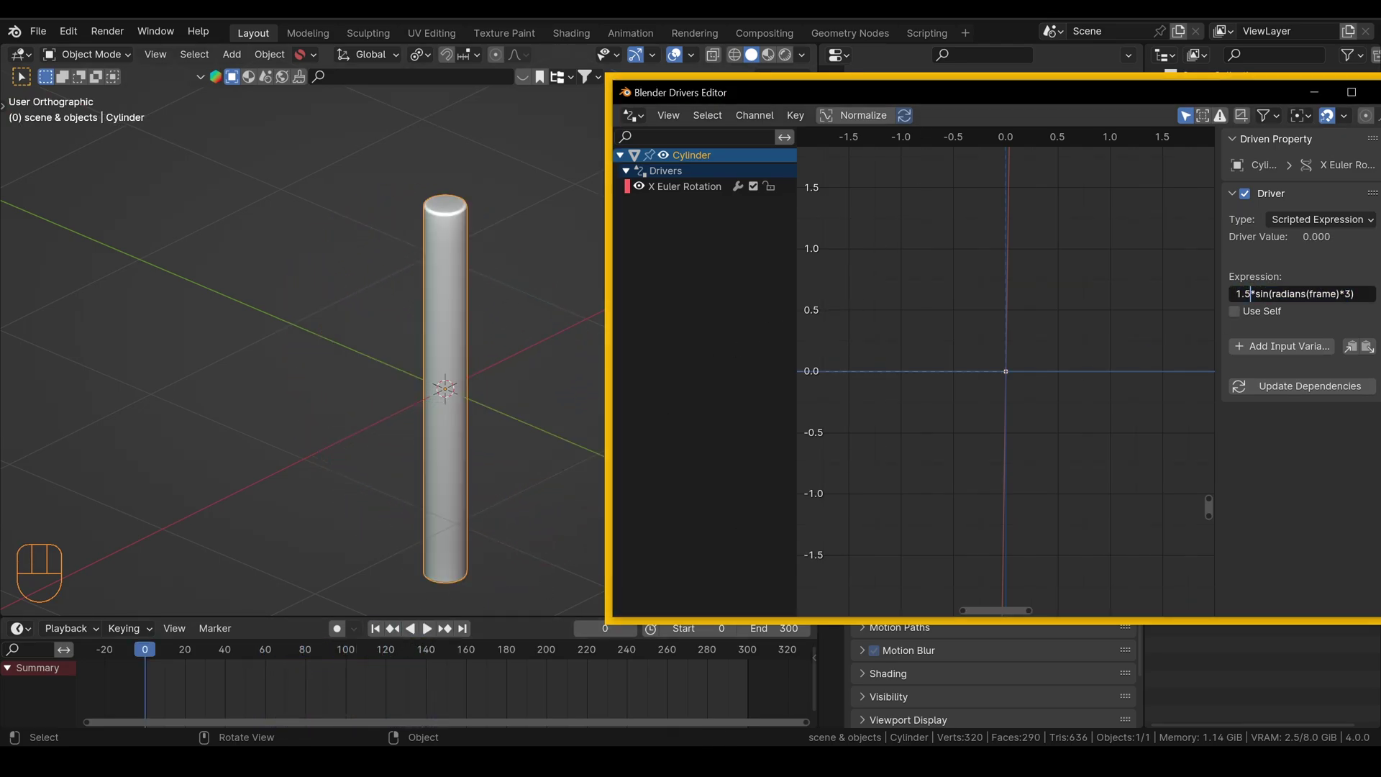
{"action": "key", "text": "BackSpace"}
{"action": "key", "text": "BackSpace"}
{"action": "type", "text": "0"}
{"action": "left_click", "coordinate": [431, 629]}
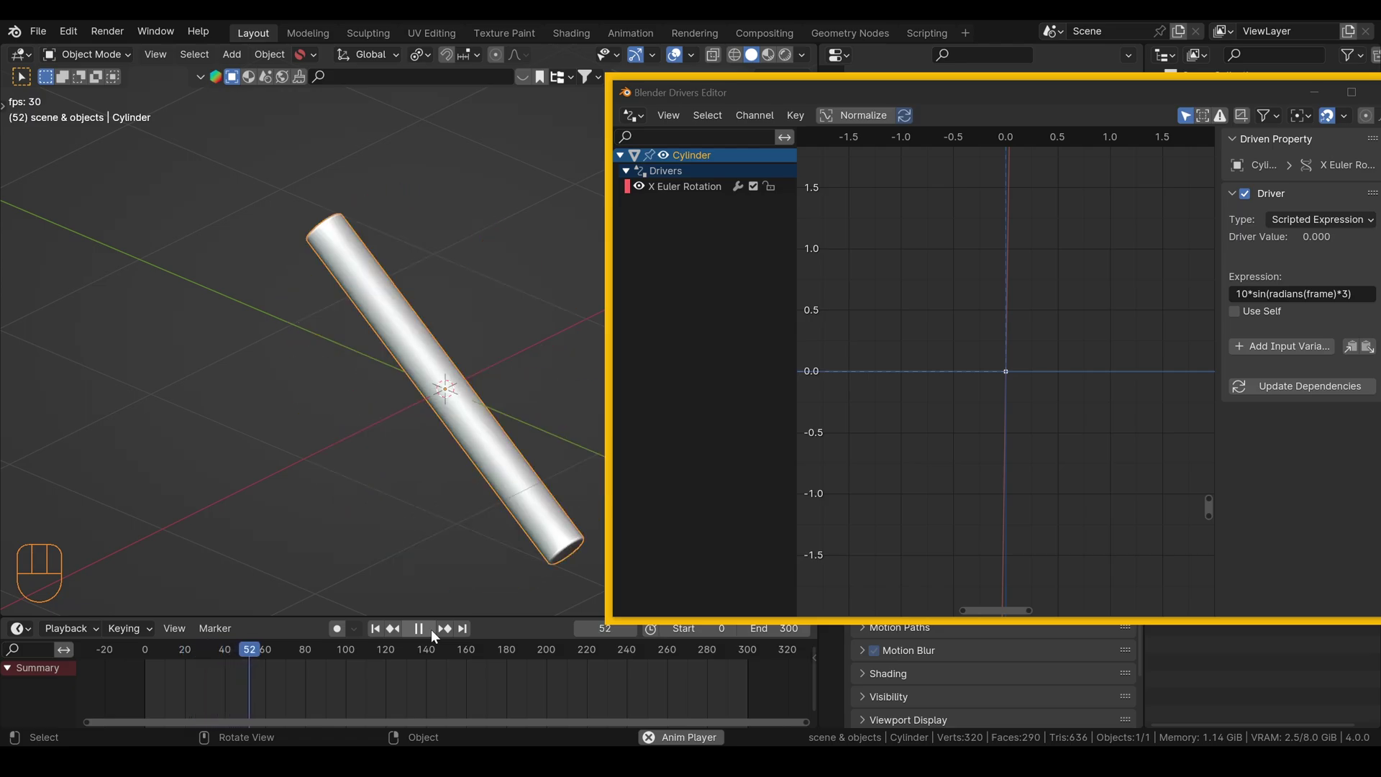
{"action": "left_click", "coordinate": [427, 628]}
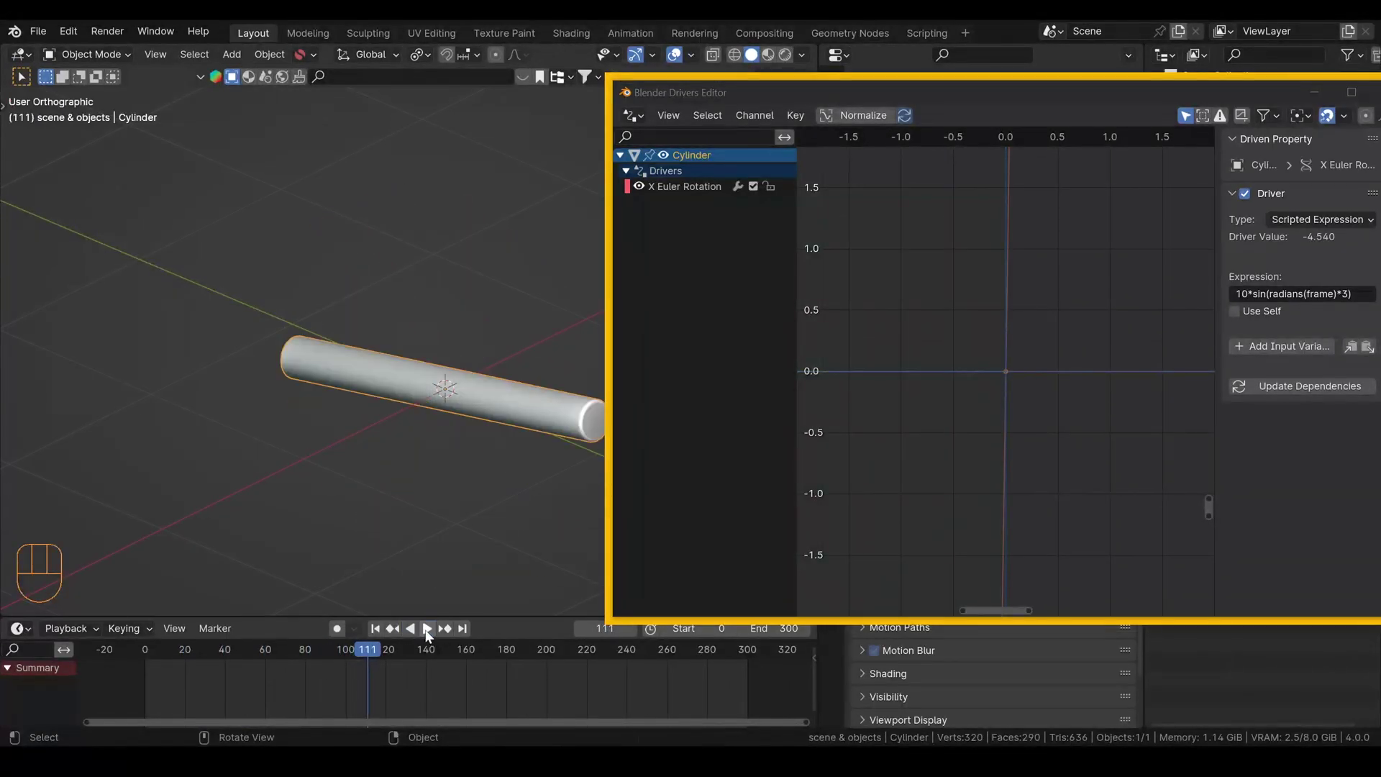
{"action": "left_click", "coordinate": [375, 629]}
- Change the X rotation driver's expression to 10*sin(radians(frame)*10), preview the animation and return to frame 0
{"action": "left_click", "coordinate": [1344, 293]}
{"action": "left_click", "coordinate": [1346, 294]}
{"action": "key", "text": "BackSpace"}
{"action": "type", "text": "10"}
{"action": "key", "text": "Return"}
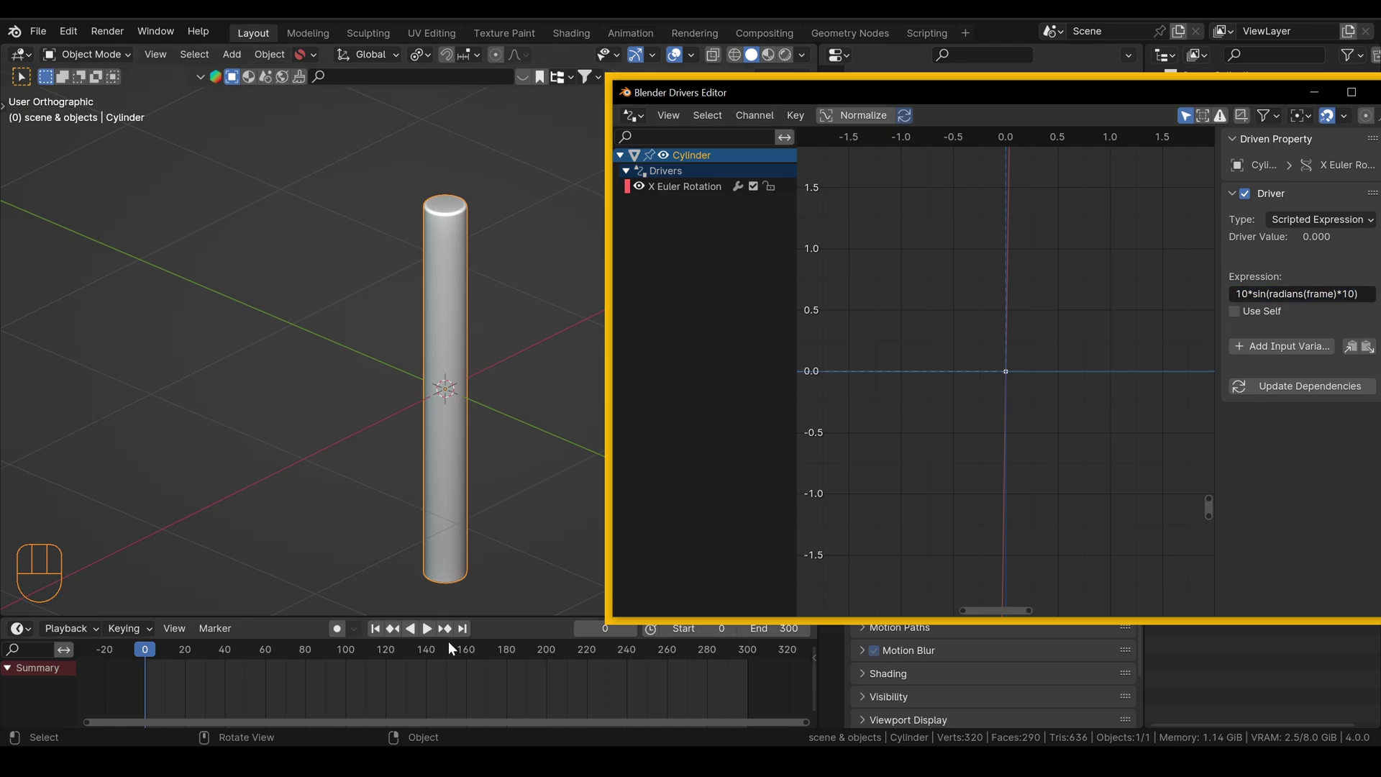
{"action": "left_click", "coordinate": [426, 630]}
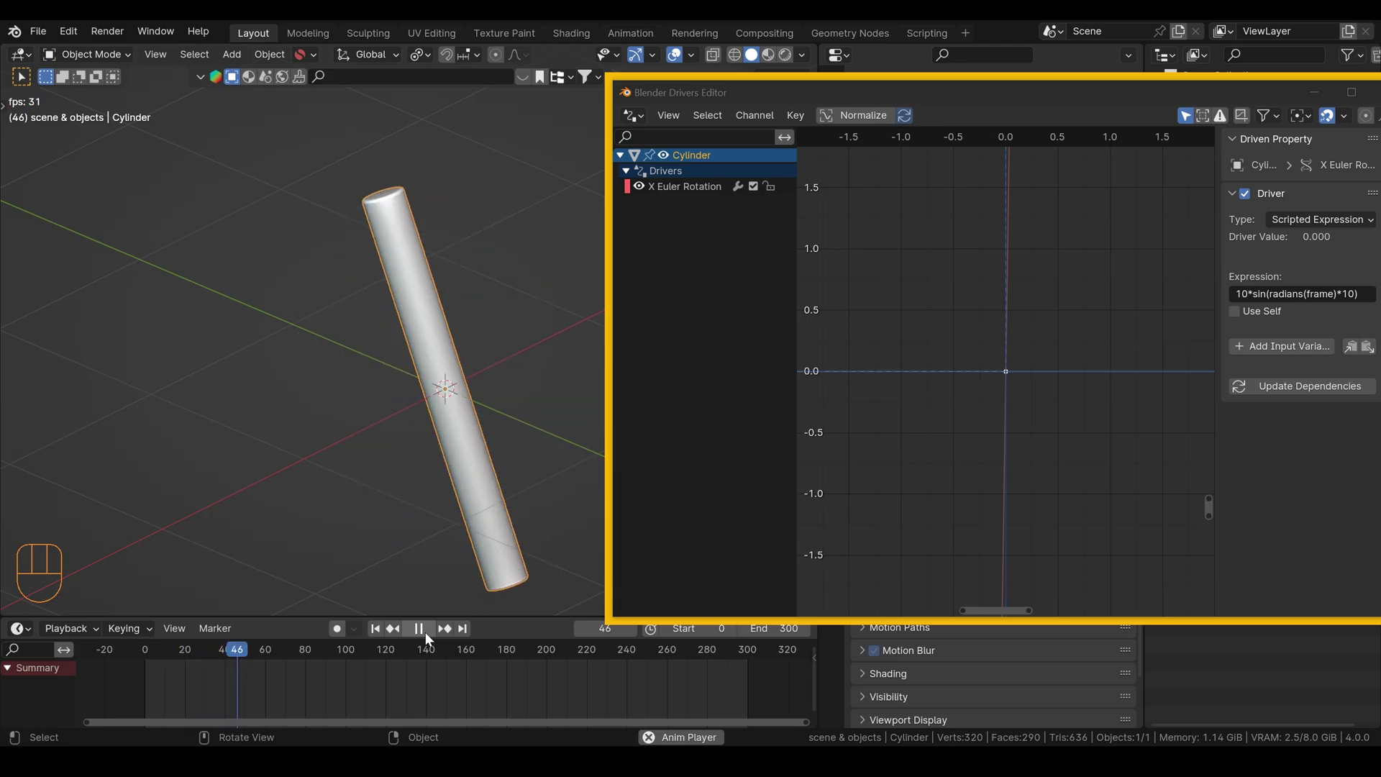
{"action": "left_click", "coordinate": [425, 631]}
{"action": "left_click", "coordinate": [374, 629]}
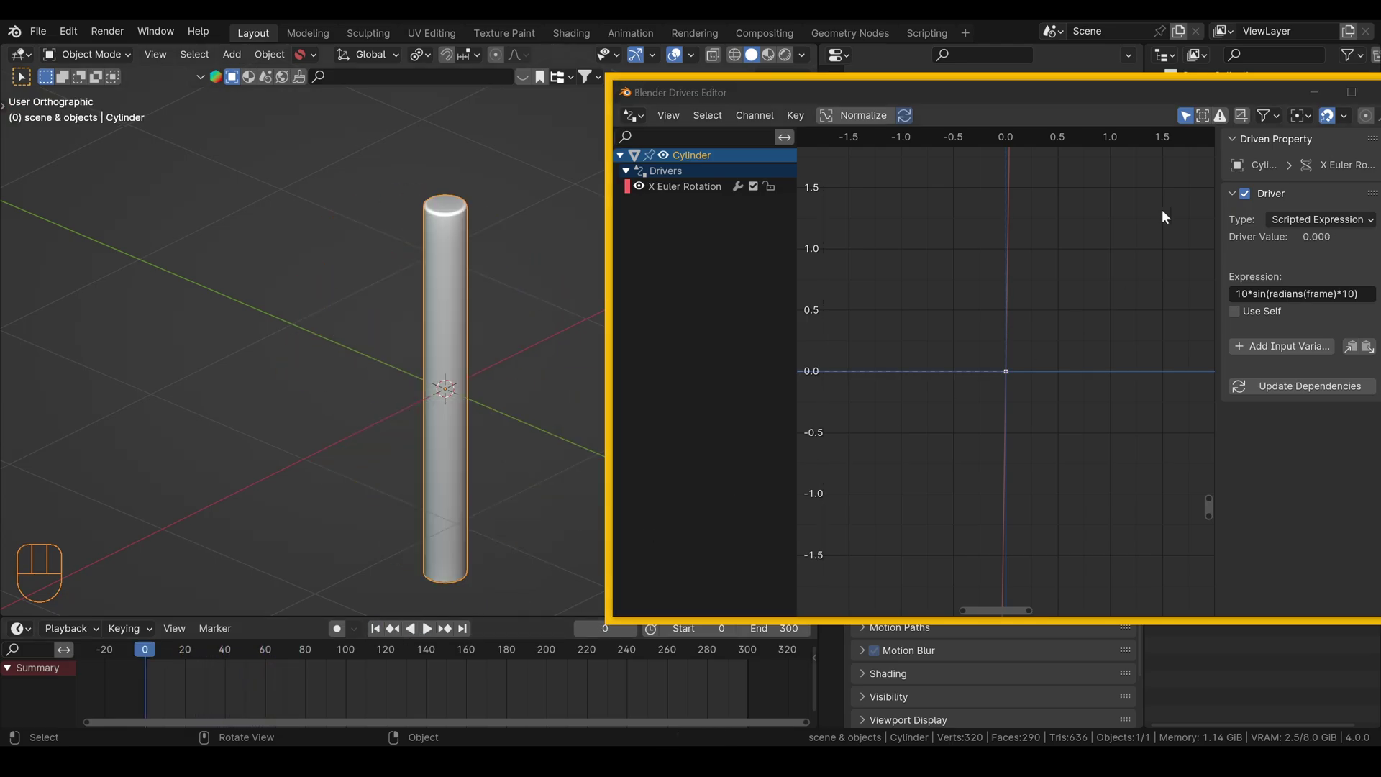
- Restore the X rotation driver's expression to 1.5*sin(radians(frame)*3)
{"action": "left_click_drag", "start_coordinate": [1062, 92], "coordinate": [1032, 96]}
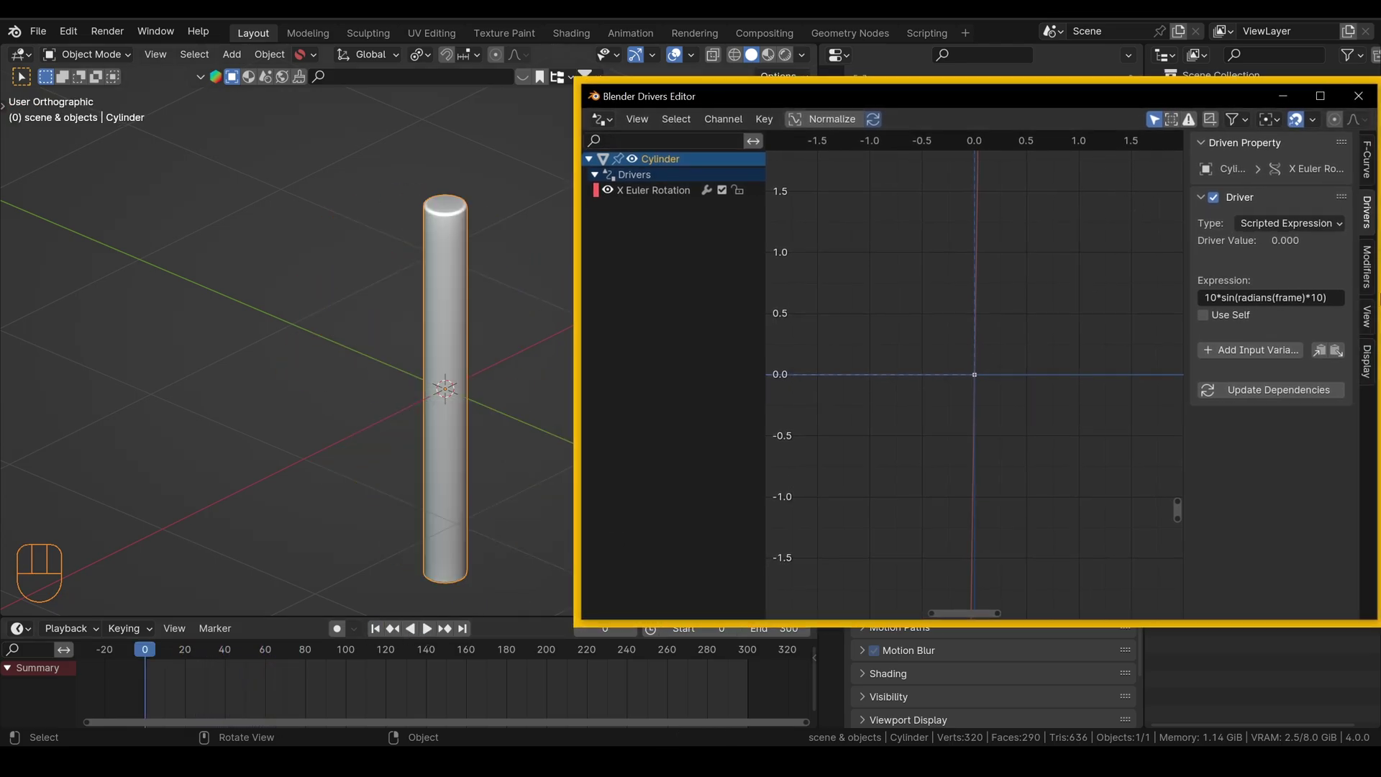
{"action": "left_click", "coordinate": [1228, 296]}
{"action": "key", "text": "End"}
{"action": "left_click", "coordinate": [1329, 295]}
{"action": "left_click", "coordinate": [1321, 297]}
{"action": "key", "text": "BackSpace"}
{"action": "key", "text": "BackSpace"}
{"action": "type", "text": "3"}
{"action": "left_click", "coordinate": [1218, 297]}
{"action": "key", "text": "BackSpace"}
{"action": "key", "text": "BackSpace"}
{"action": "type", "text": "1.5"}
{"action": "key", "text": "Return"}
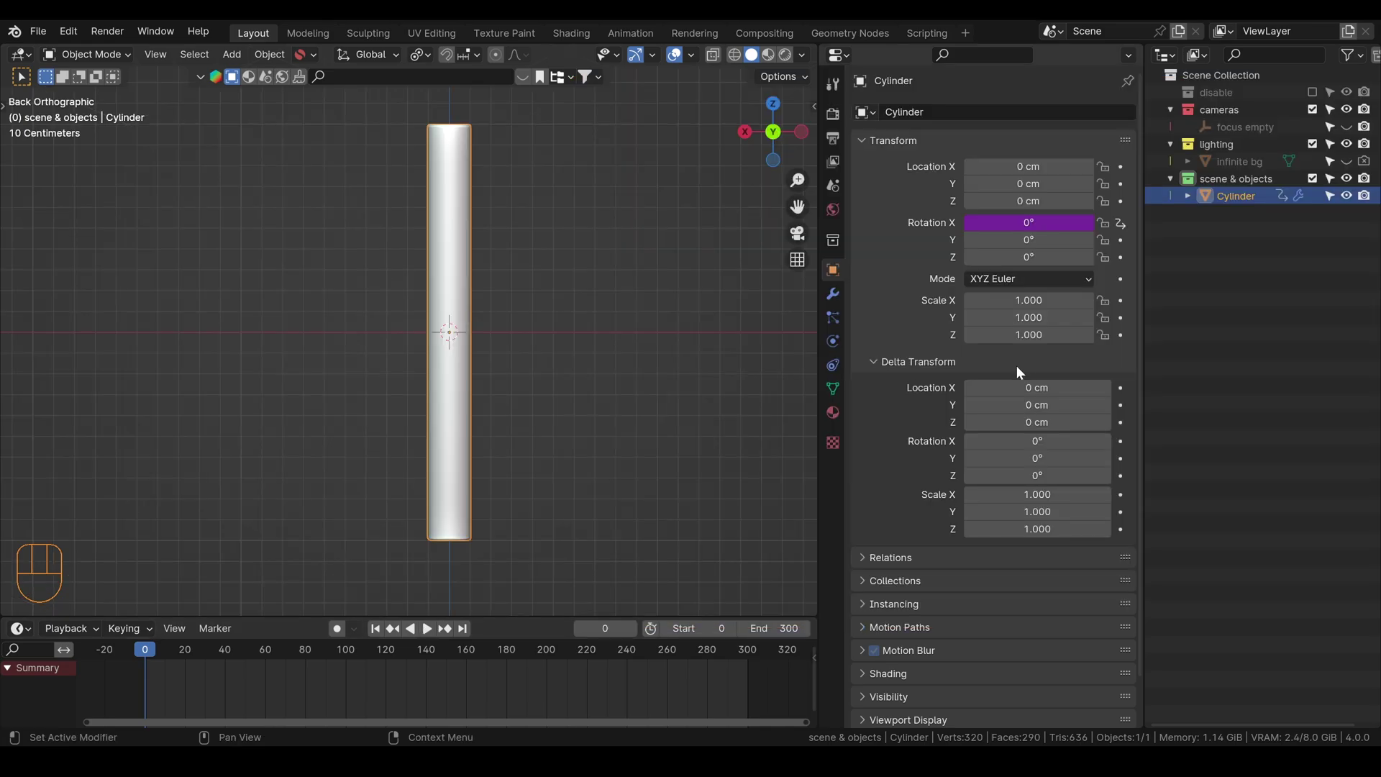
- Add a driver to the cylinder's Y rotation and remove both of its input variables
{"action": "right_click", "coordinate": [1031, 241]}
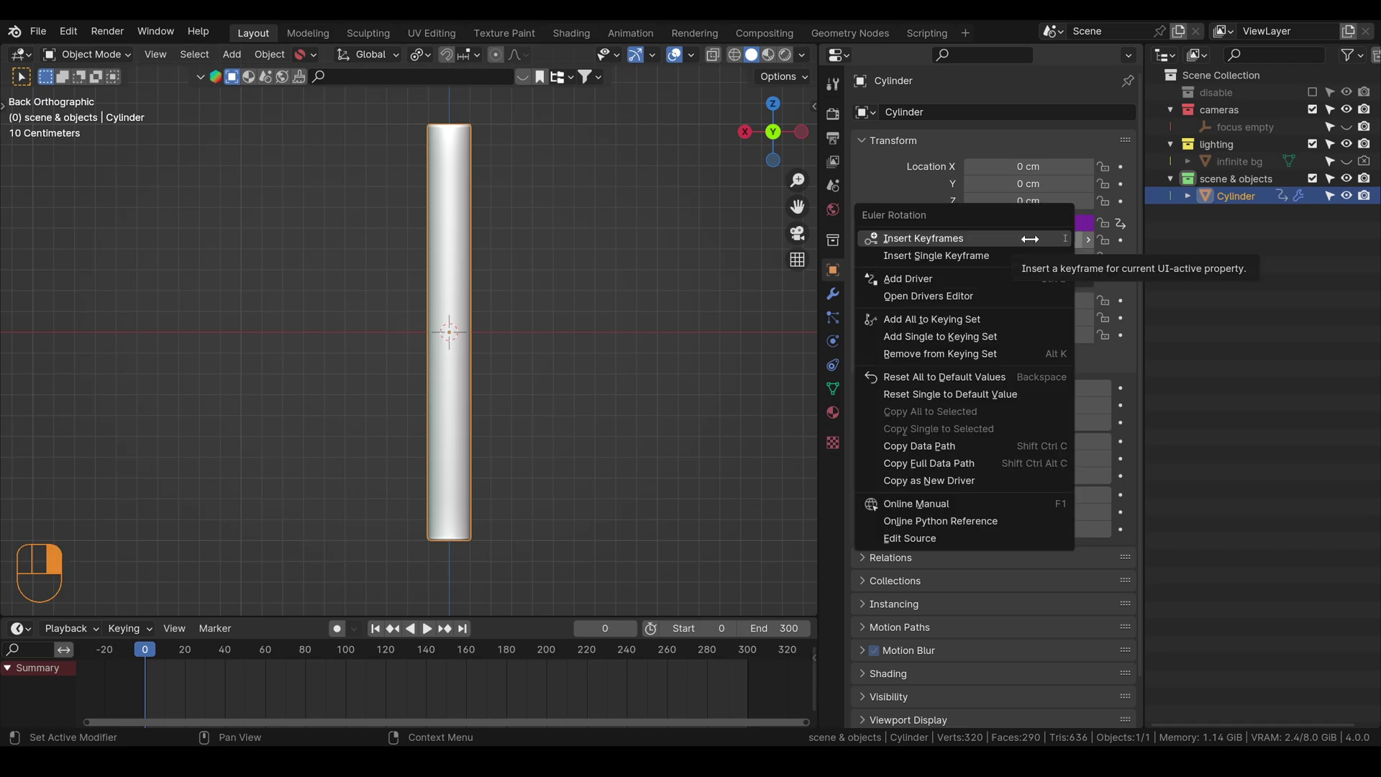
{"action": "left_click", "coordinate": [910, 280]}
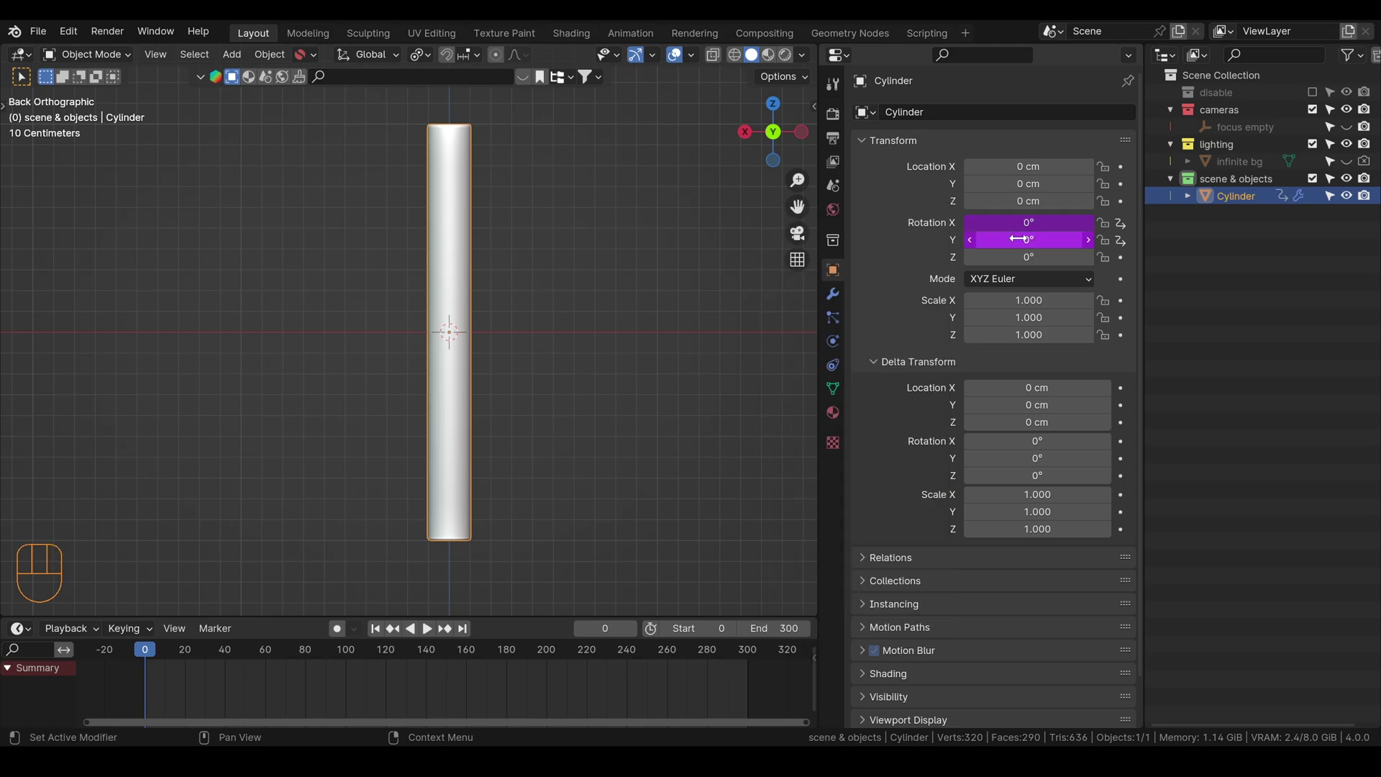
{"action": "key", "text": "ctrl+d"}
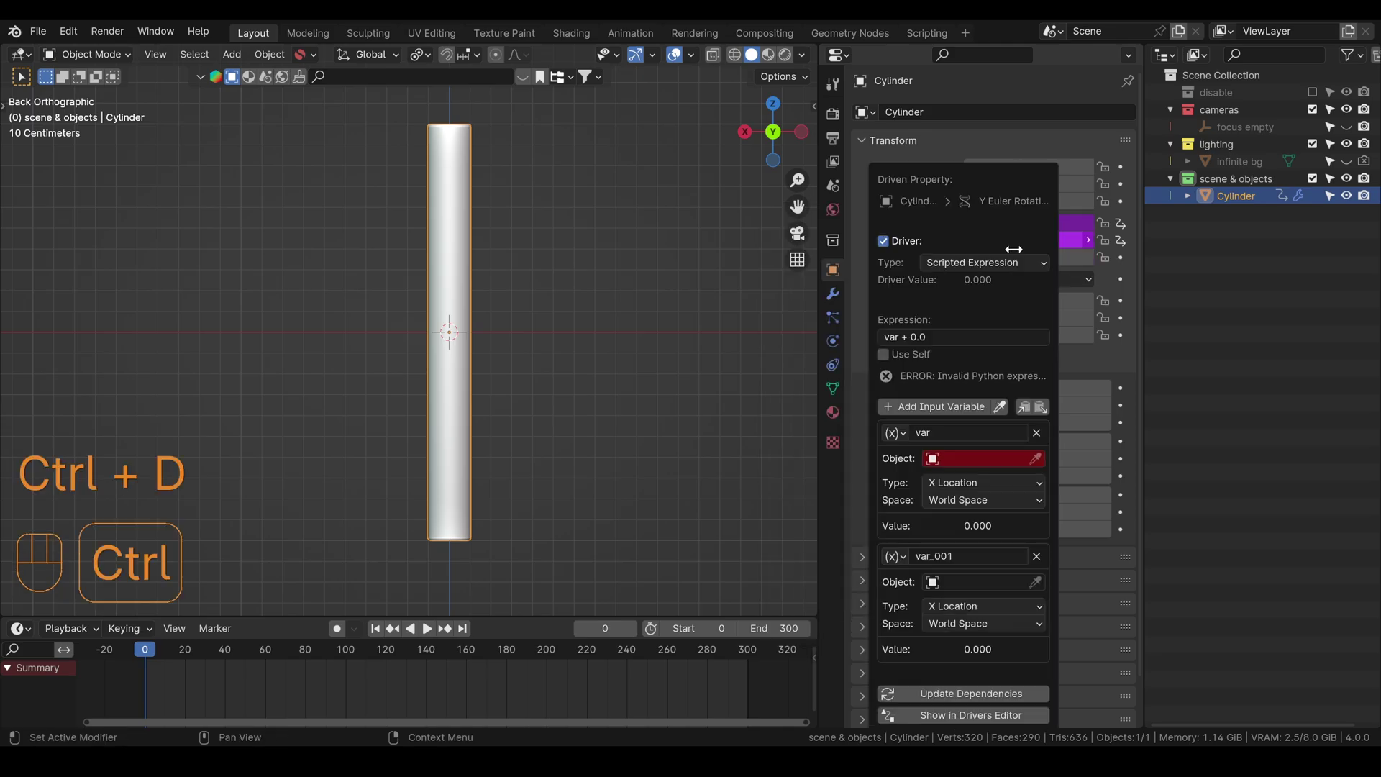
{"action": "left_click", "coordinate": [1036, 432]}
{"action": "left_click", "coordinate": [1037, 432]}
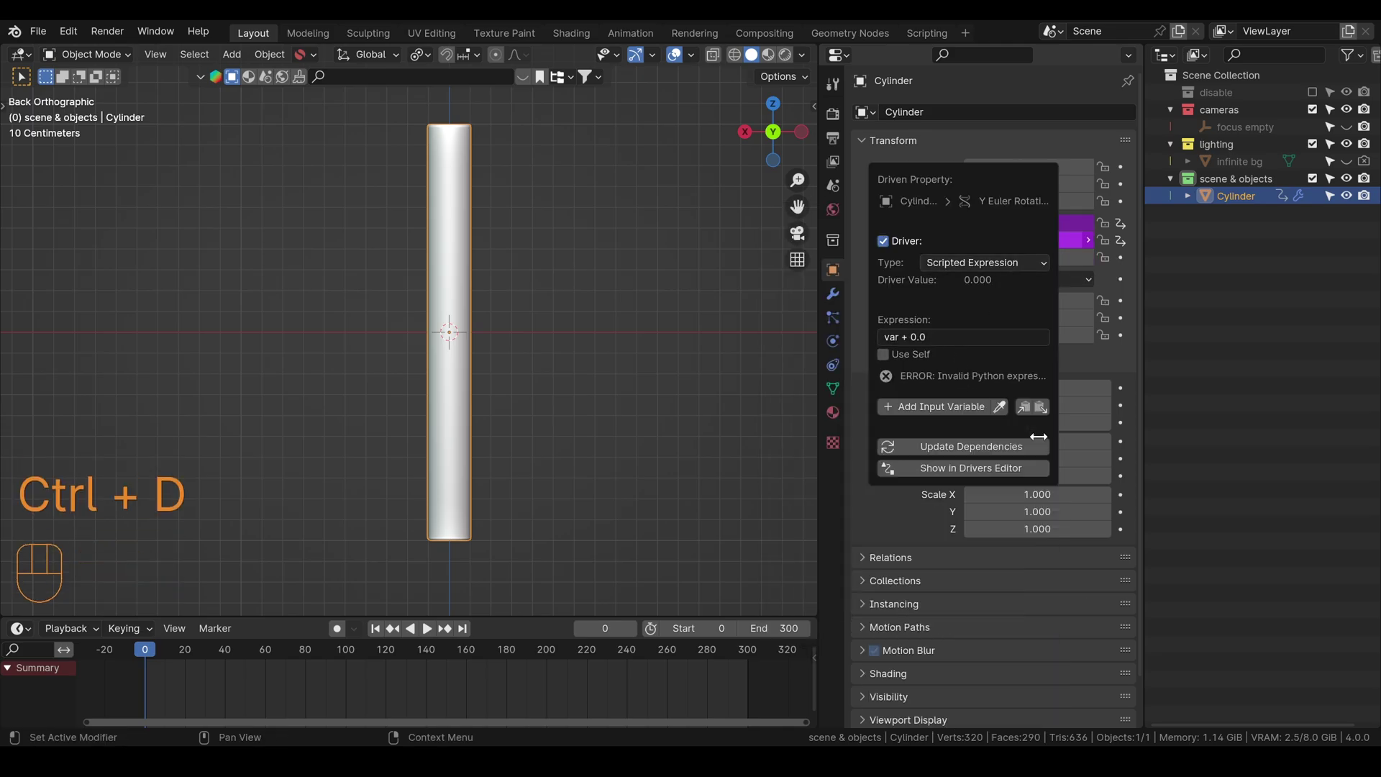
- Set the Y rotation driver's expression to 0.3*sin(radians(frame))
{"action": "left_click", "coordinate": [928, 335]}
{"action": "type", "text": "0.3*sin(radians(frame))"}
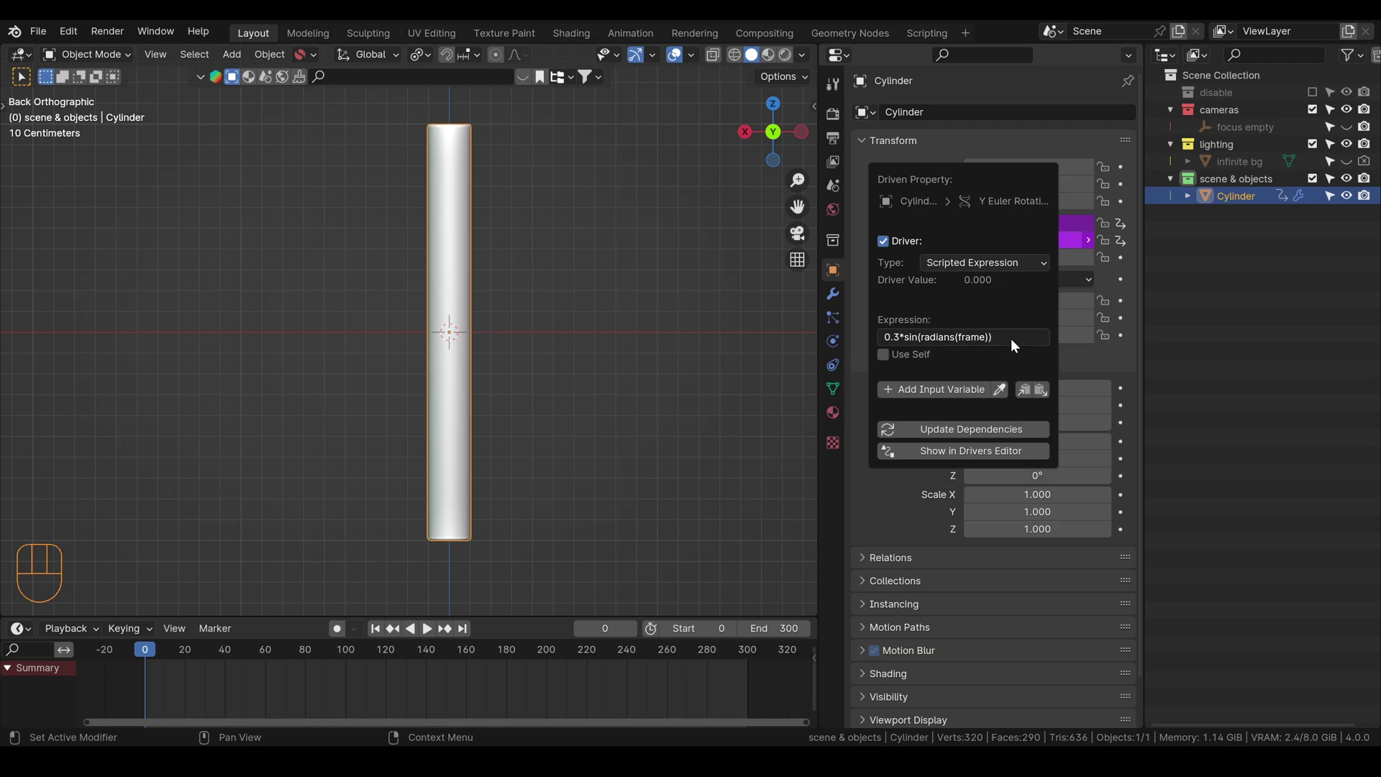
{"action": "key", "text": "Return"}
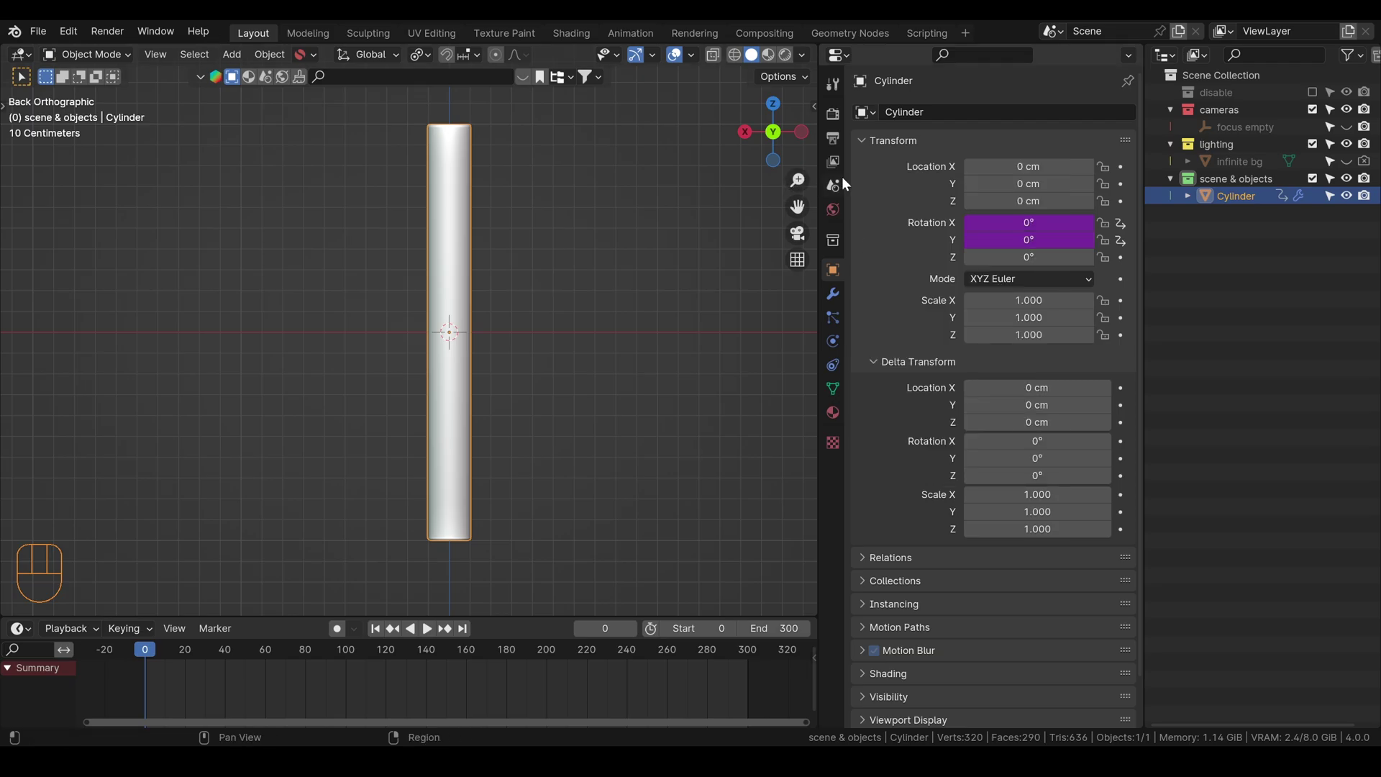
- Play the animation to check the combined X and Y rotation, then stop and return to frame 0
{"action": "left_click", "coordinate": [426, 631]}
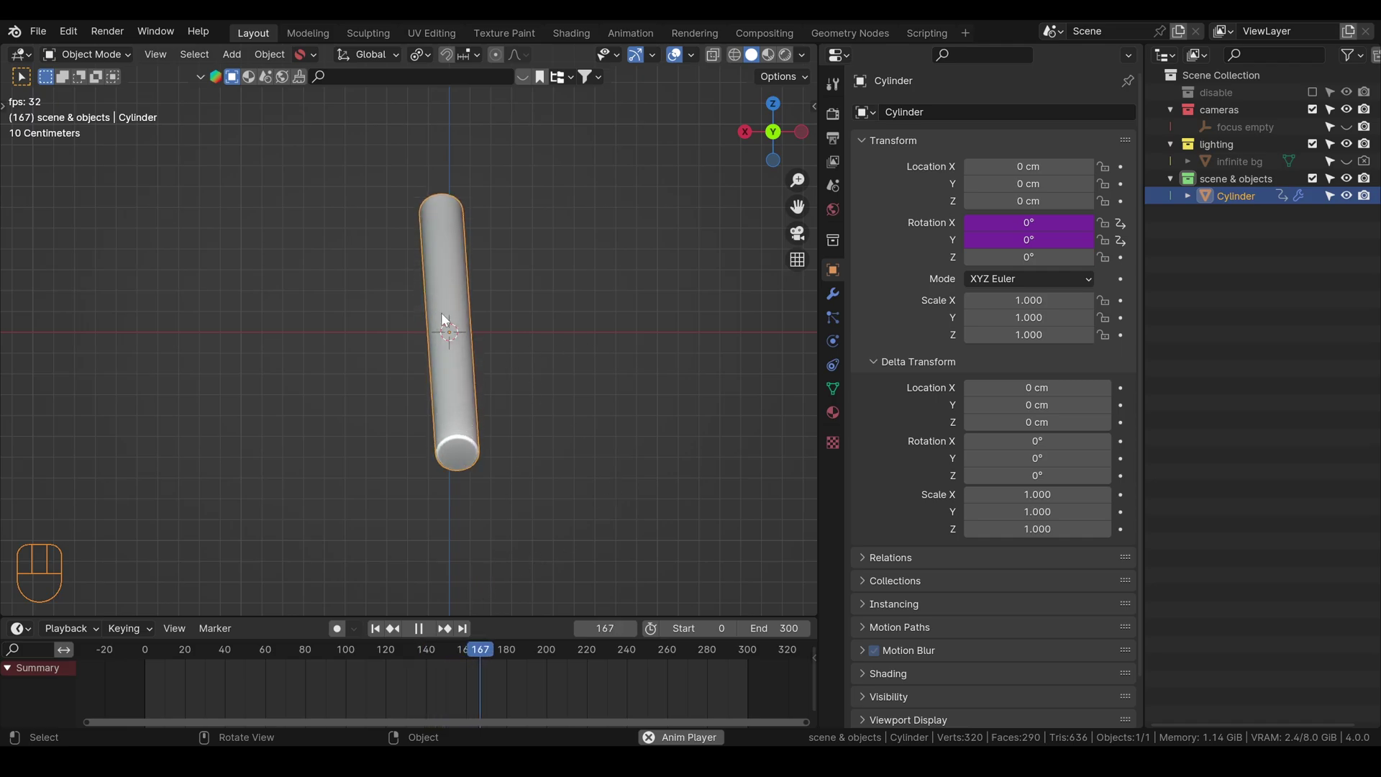
{"action": "left_click", "coordinate": [419, 628]}
{"action": "key", "text": "ctrl+KP_1"}
{"action": "left_click", "coordinate": [376, 629]}
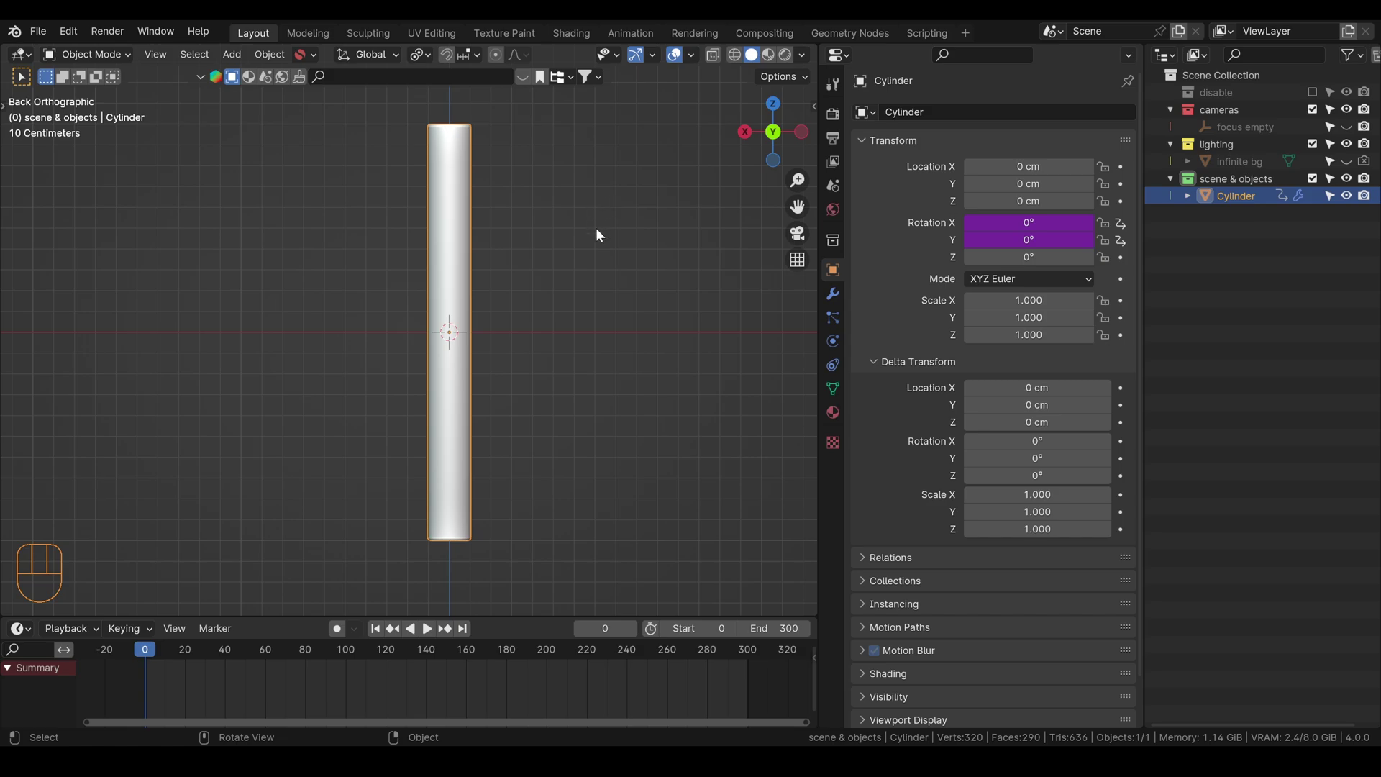
- Bake the cylinder's driven motion into an action for frames 0 to 300, using Object bake data
{"action": "left_click_drag", "start_coordinate": [497, 243], "coordinate": [566, 270]}
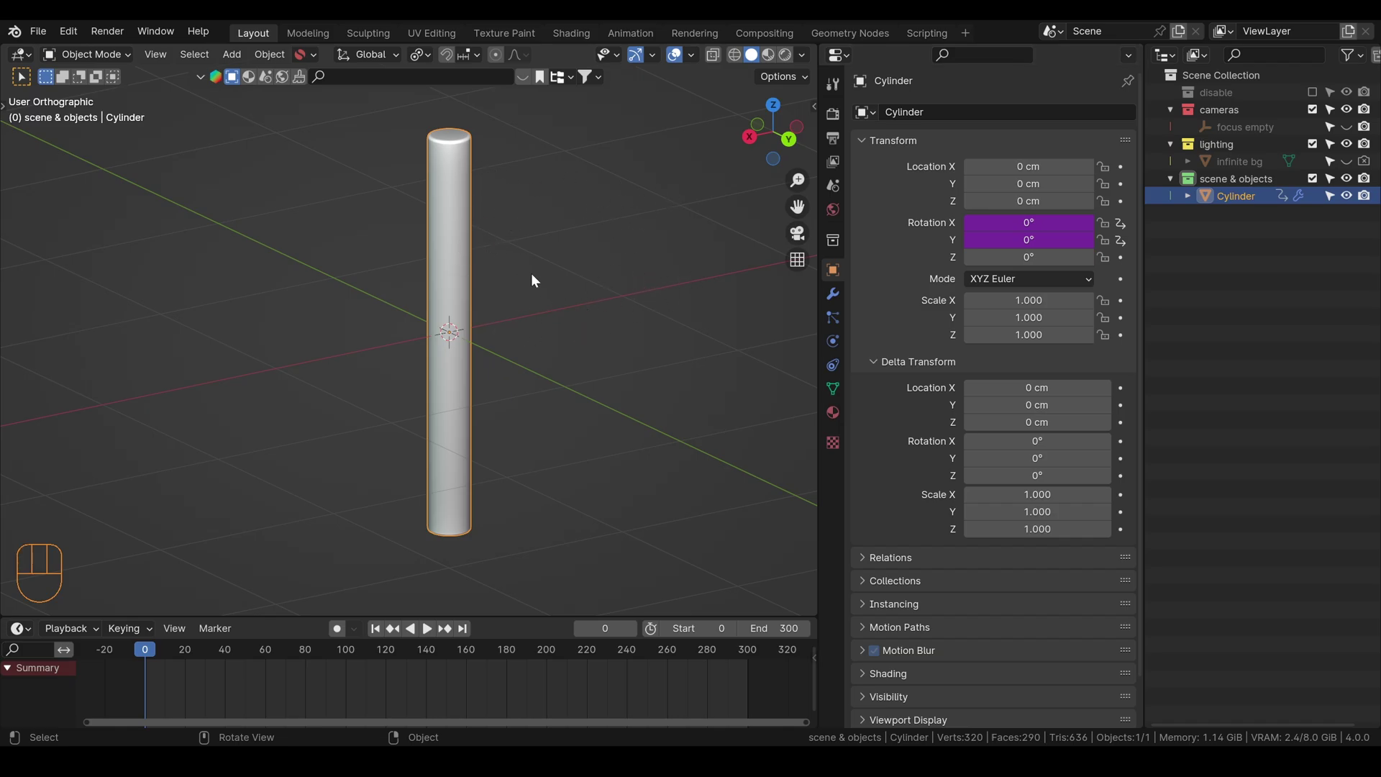
{"action": "key", "text": "F3"}
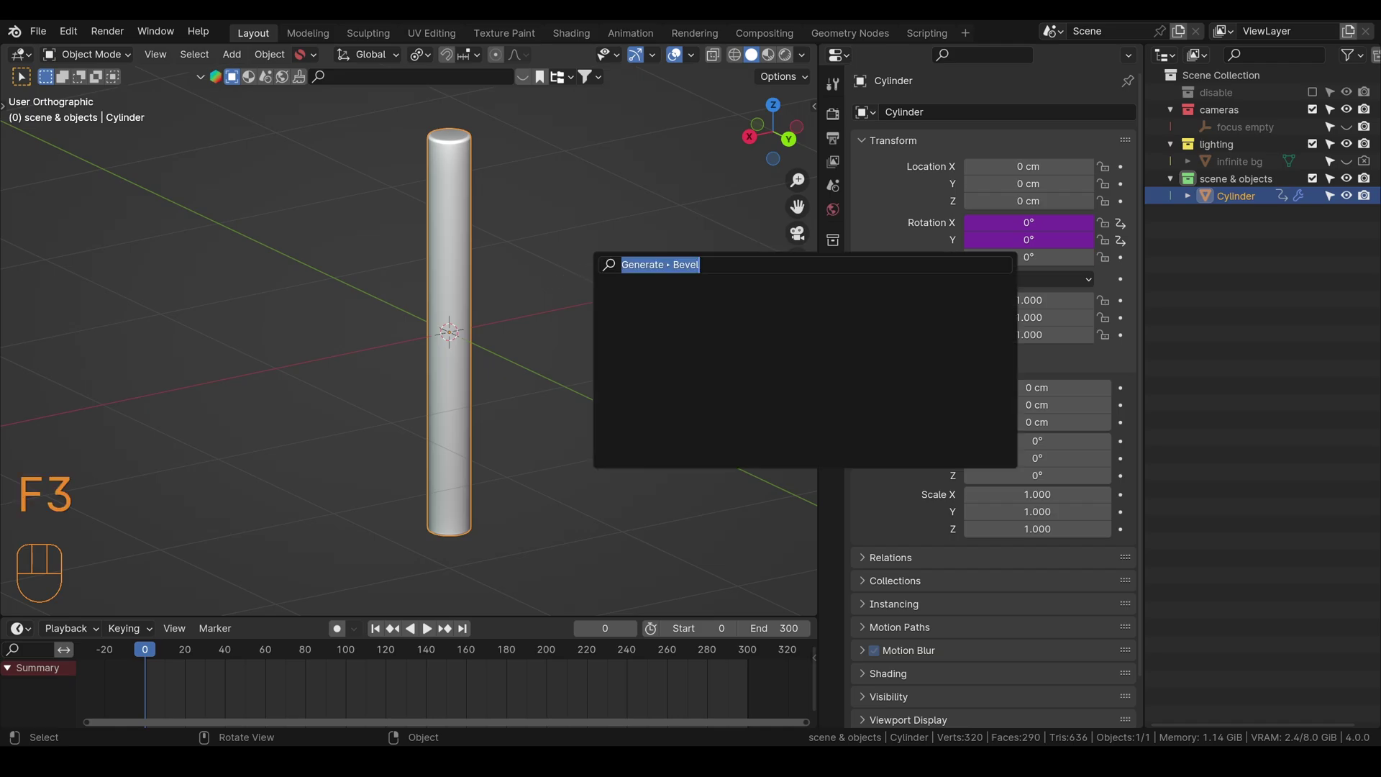
{"action": "type", "text": "bake"}
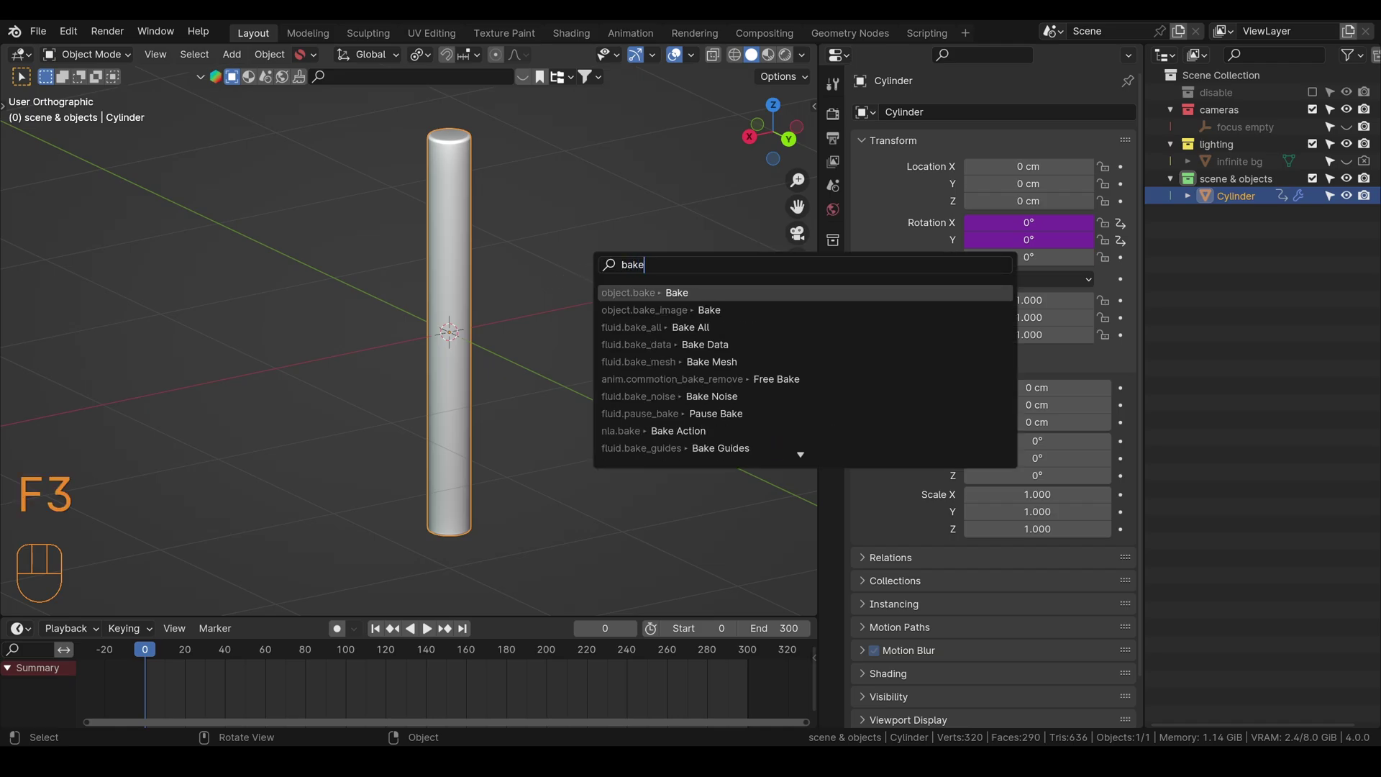
{"action": "type", "text": " ac"}
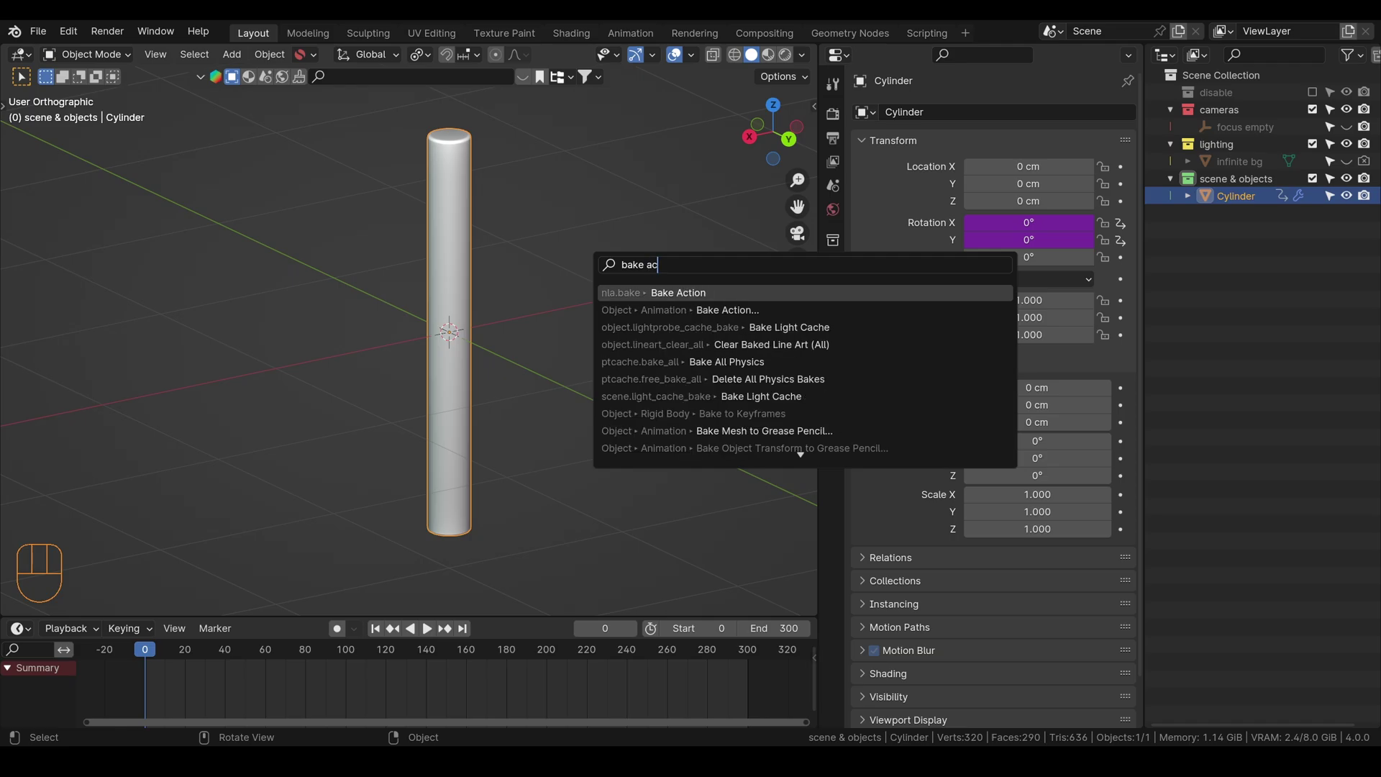
{"action": "key", "text": "Return"}
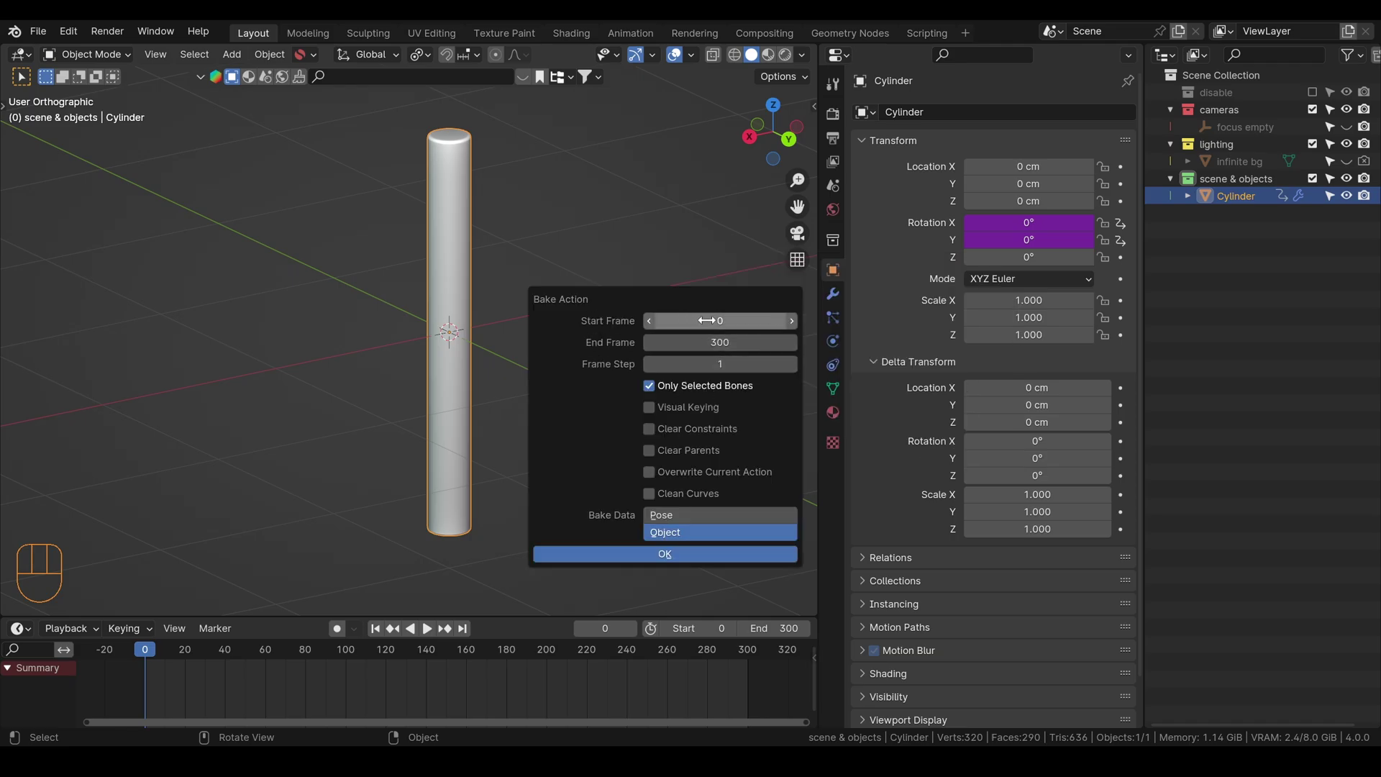
{"action": "left_click", "coordinate": [649, 554]}
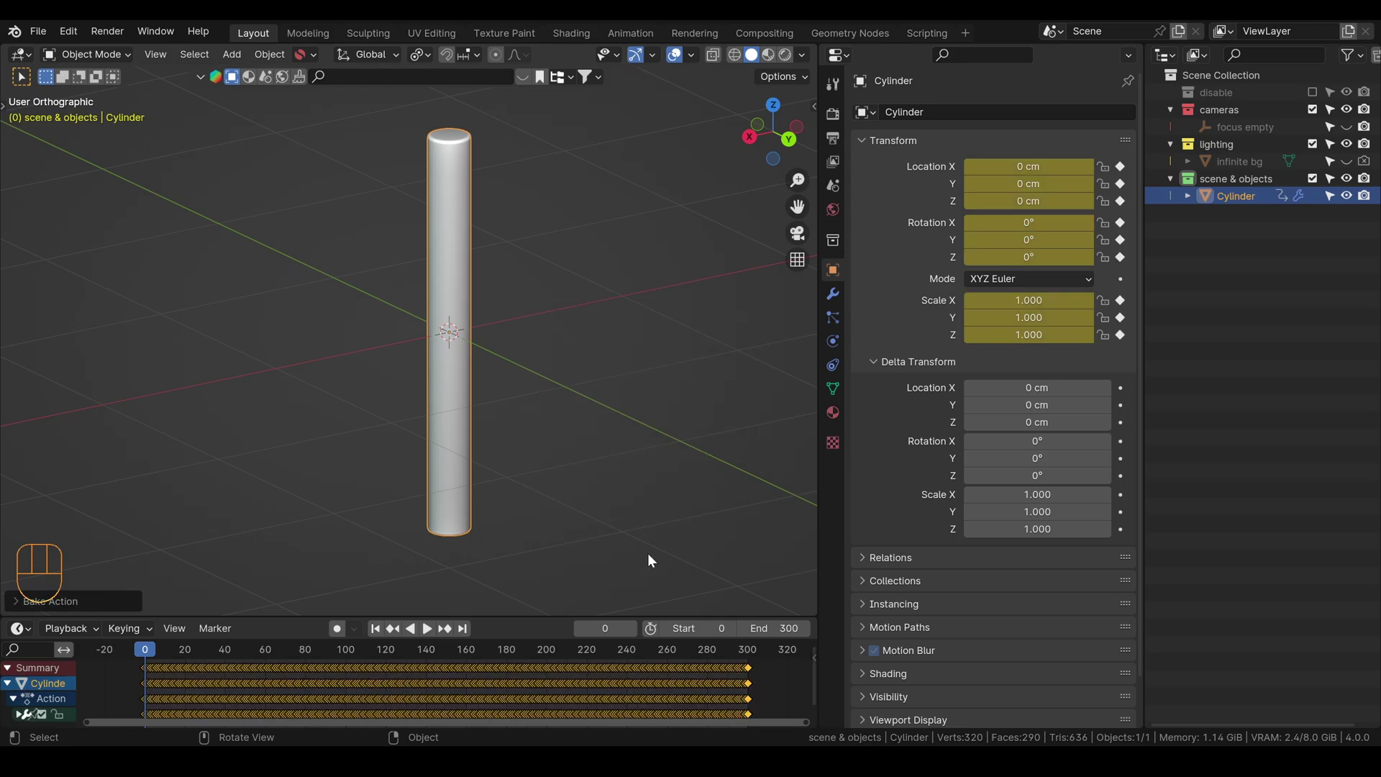
- Check the cylinder's drivers in the Drivers editor, delete the X and Y rotation drivers, and return to the Timeline
{"action": "scroll", "coordinate": [620, 597], "scroll_direction": "down", "scroll_amount": 2}
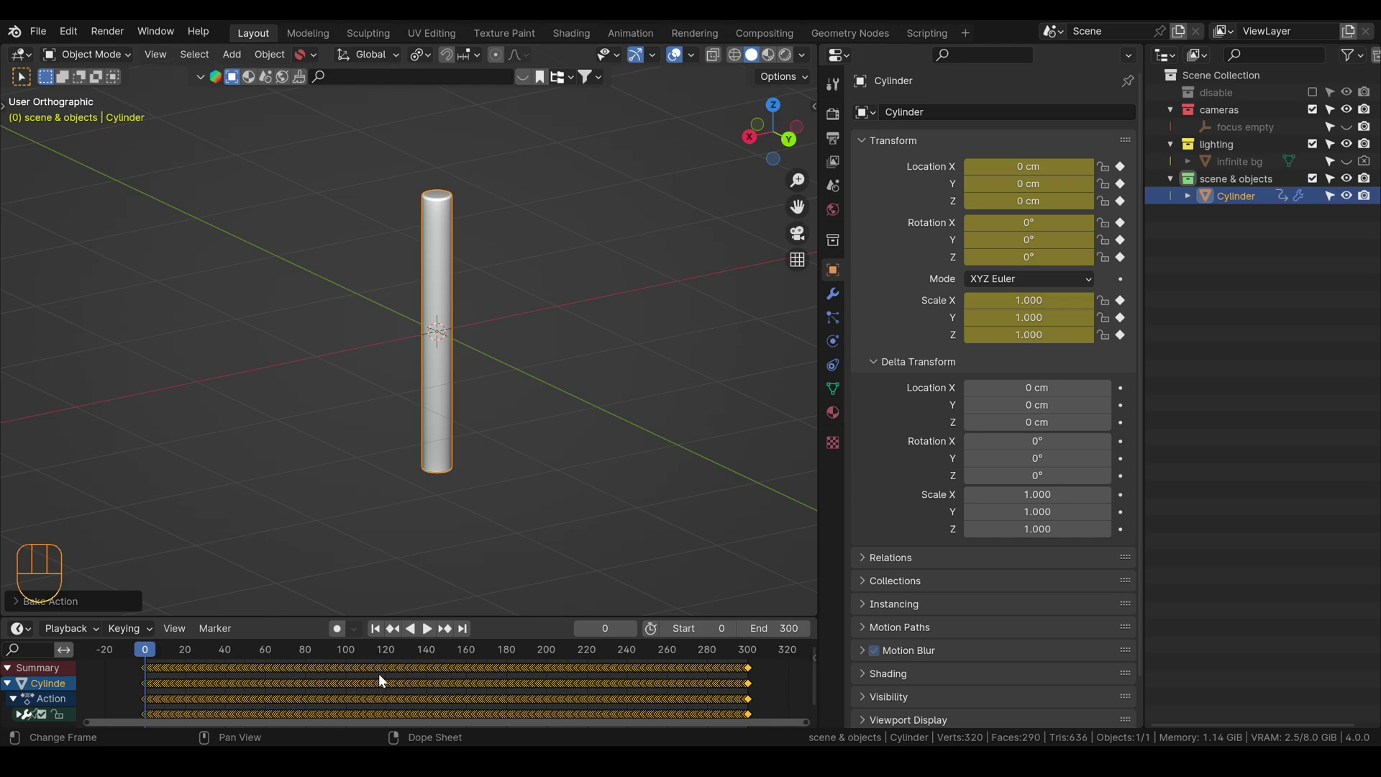
{"action": "left_click_drag", "start_coordinate": [619, 616], "coordinate": [590, 502]}
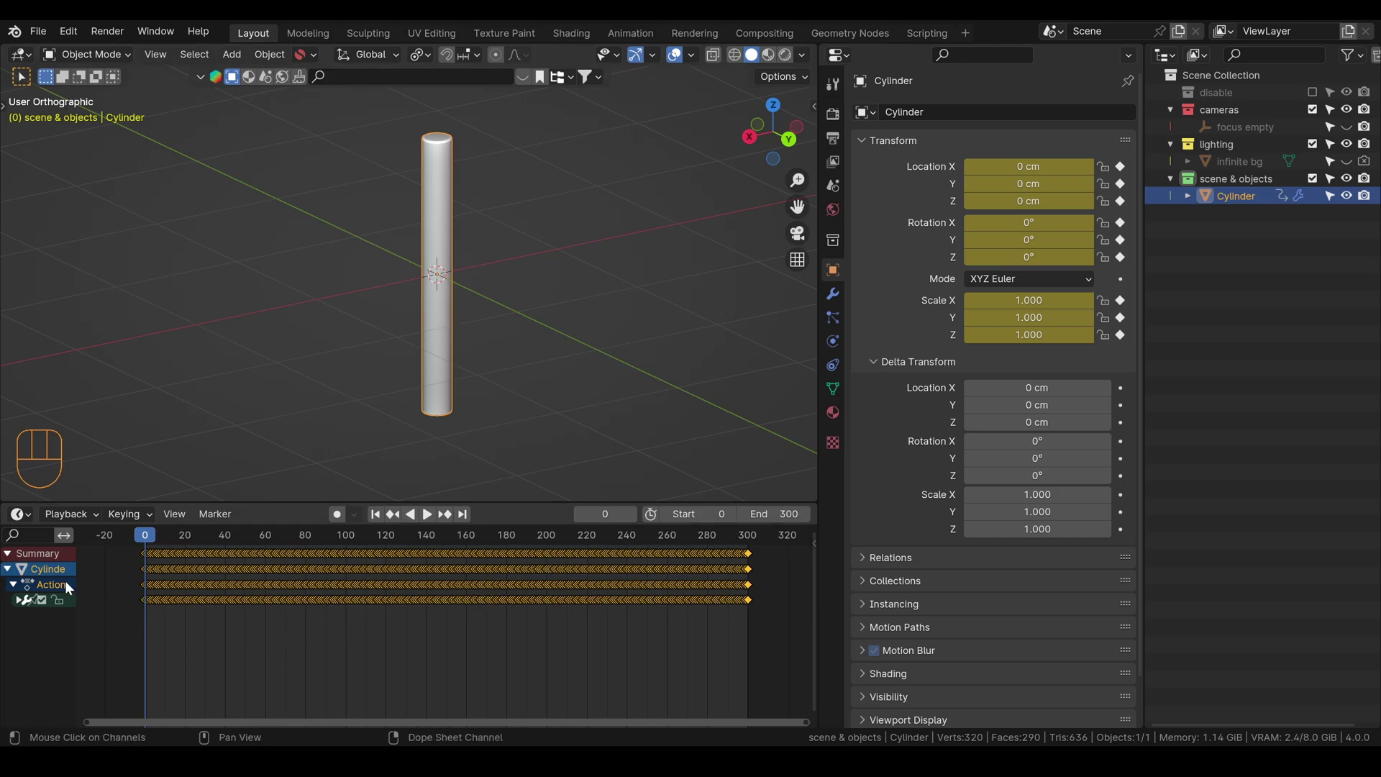
{"action": "left_click", "coordinate": [19, 514]}
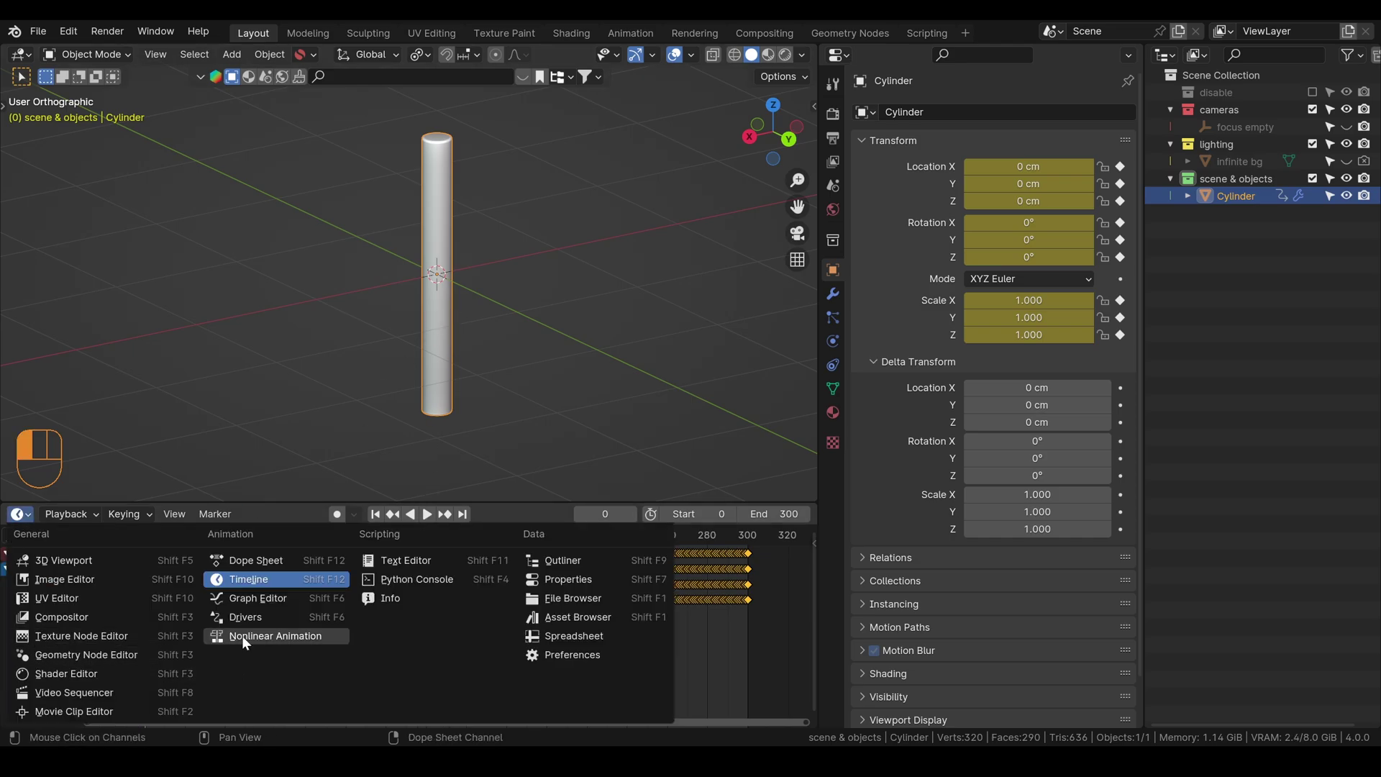
{"action": "left_click", "coordinate": [232, 619]}
{"action": "left_click_drag", "start_coordinate": [71, 624], "coordinate": [66, 594]}
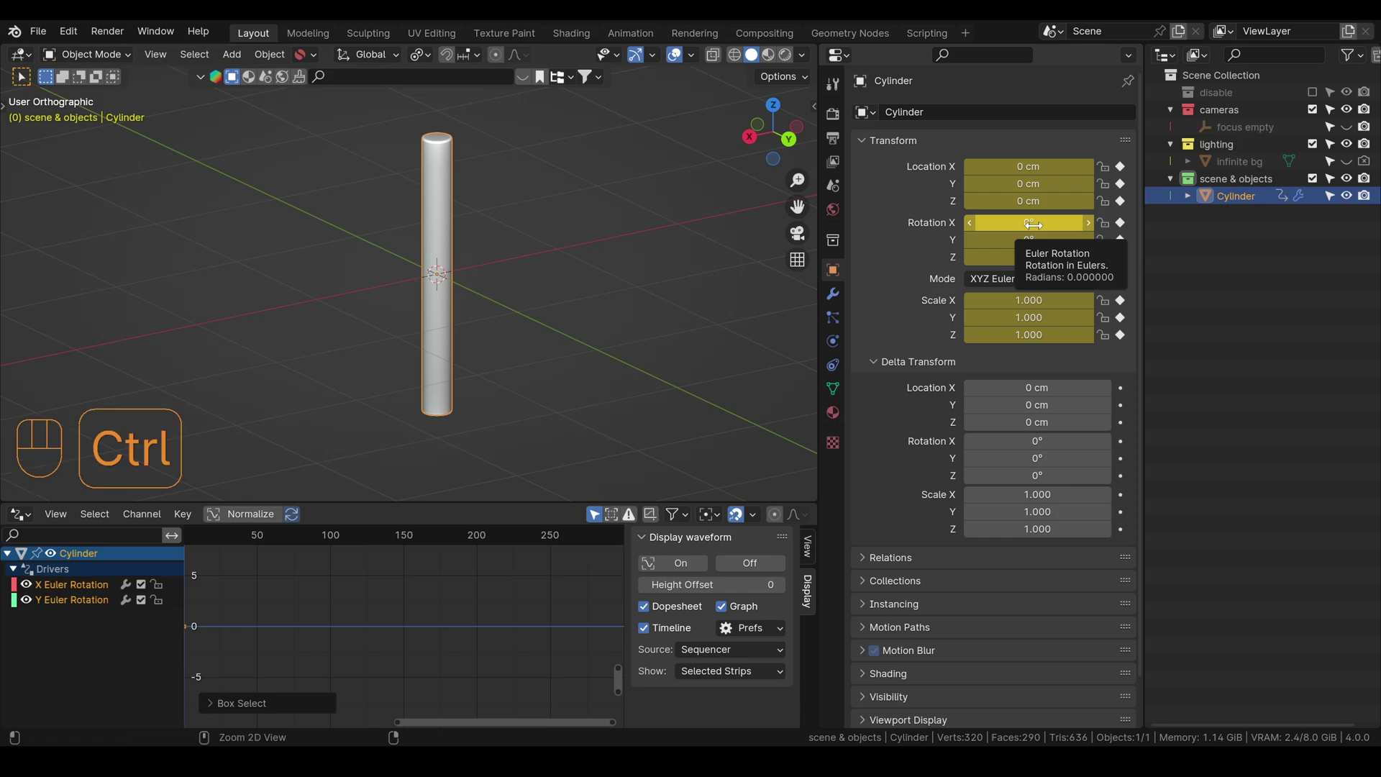
{"action": "key", "text": "ctrl+alt+d"}
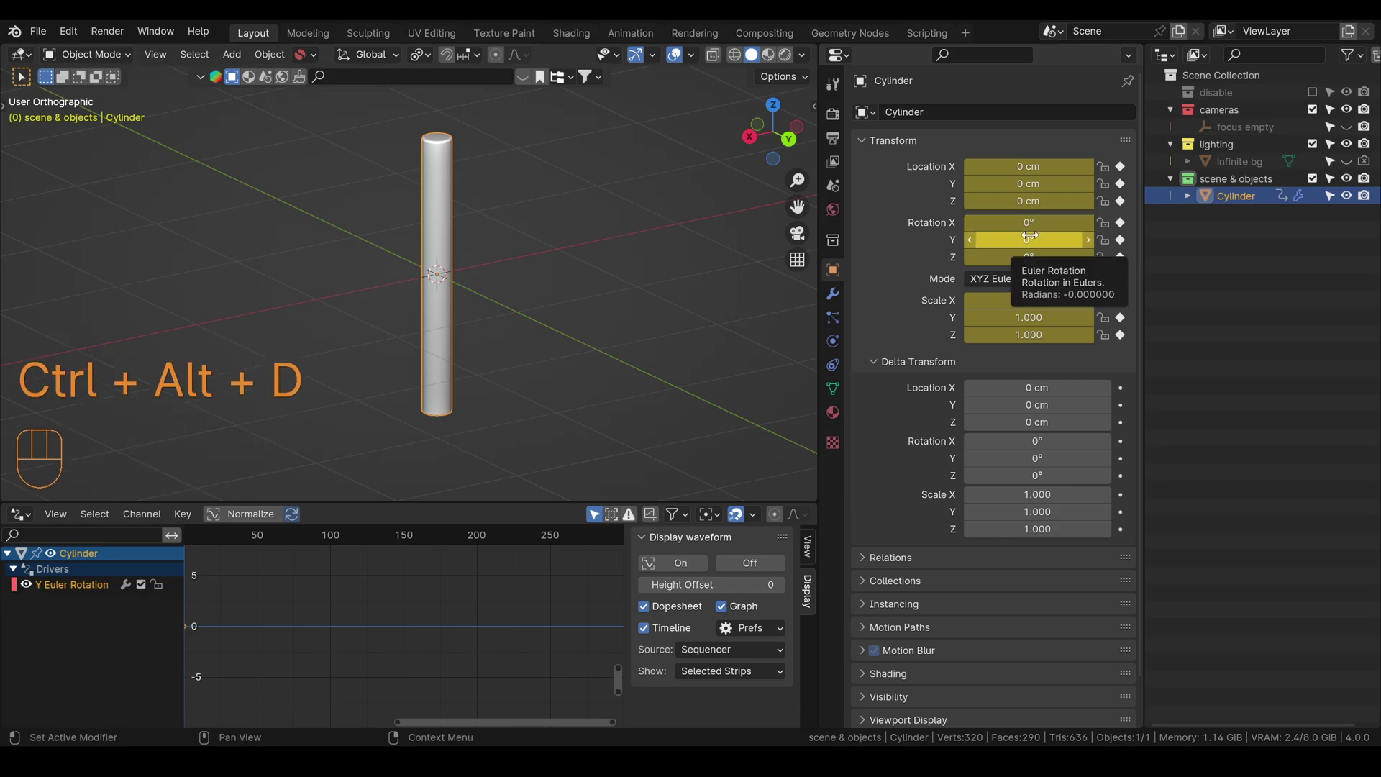
{"action": "key", "text": "ctrl+alt+d"}
{"action": "left_click", "coordinate": [19, 513]}
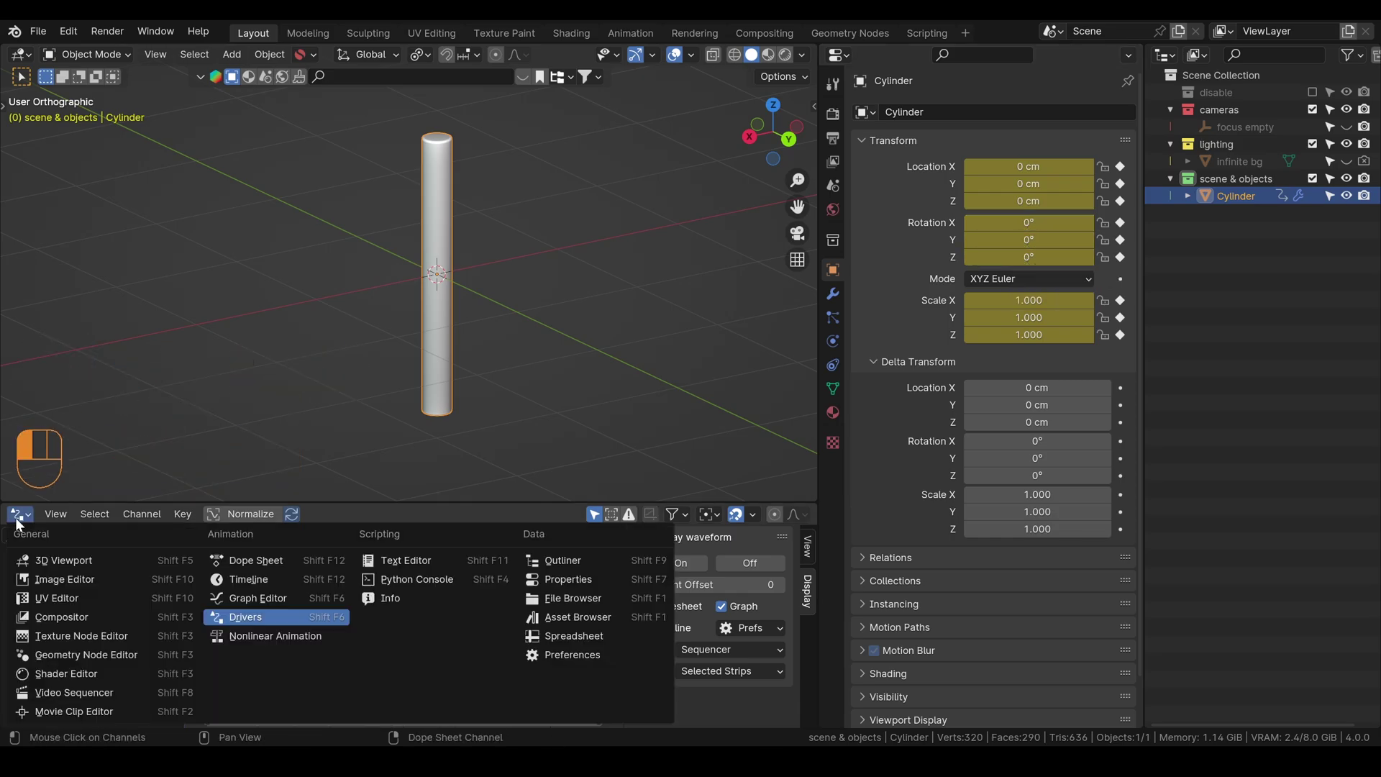
{"action": "left_click", "coordinate": [241, 584]}
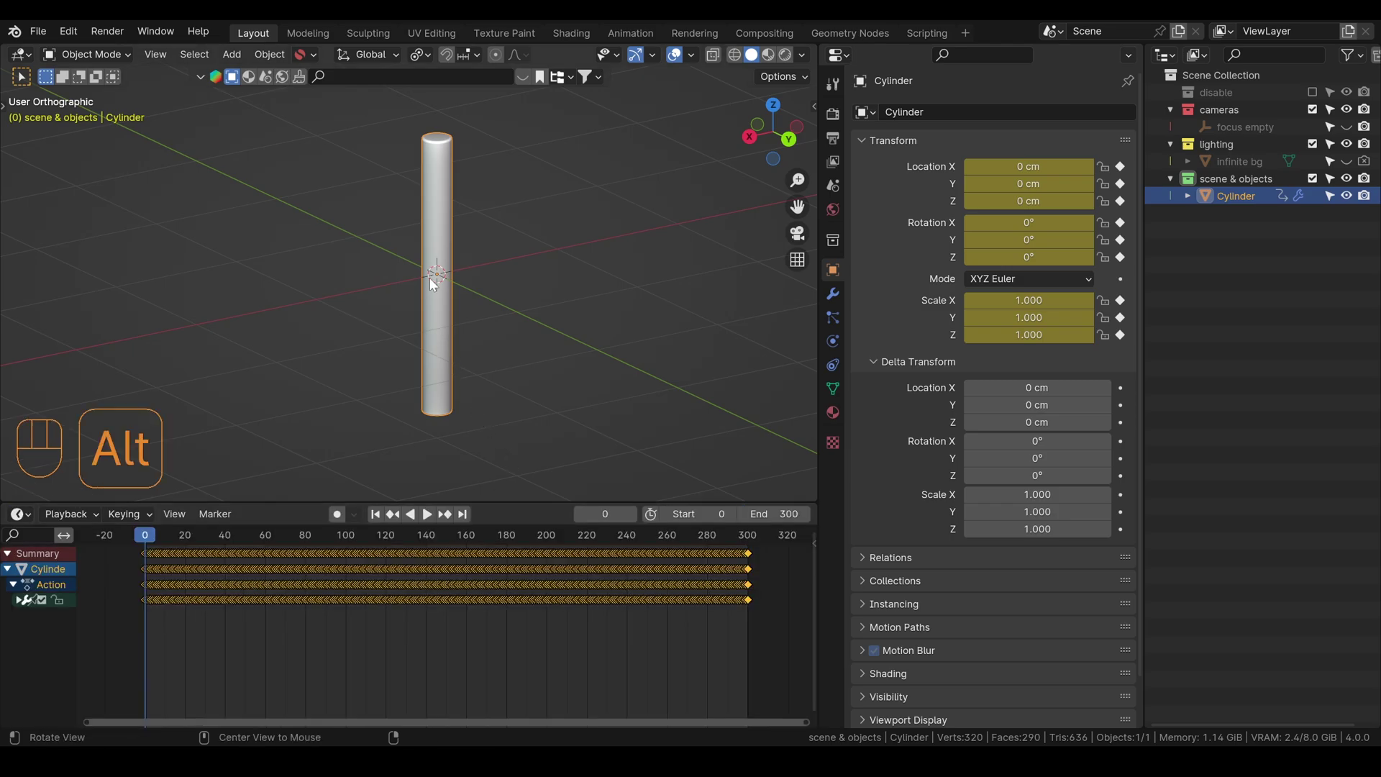
- Add an Array modifier to the cylinder after its Bevel modifier
{"action": "middle_click_drag", "start_coordinate": [429, 278], "coordinate": [462, 305], "text": "alt"}
{"action": "left_click", "coordinate": [832, 293]}
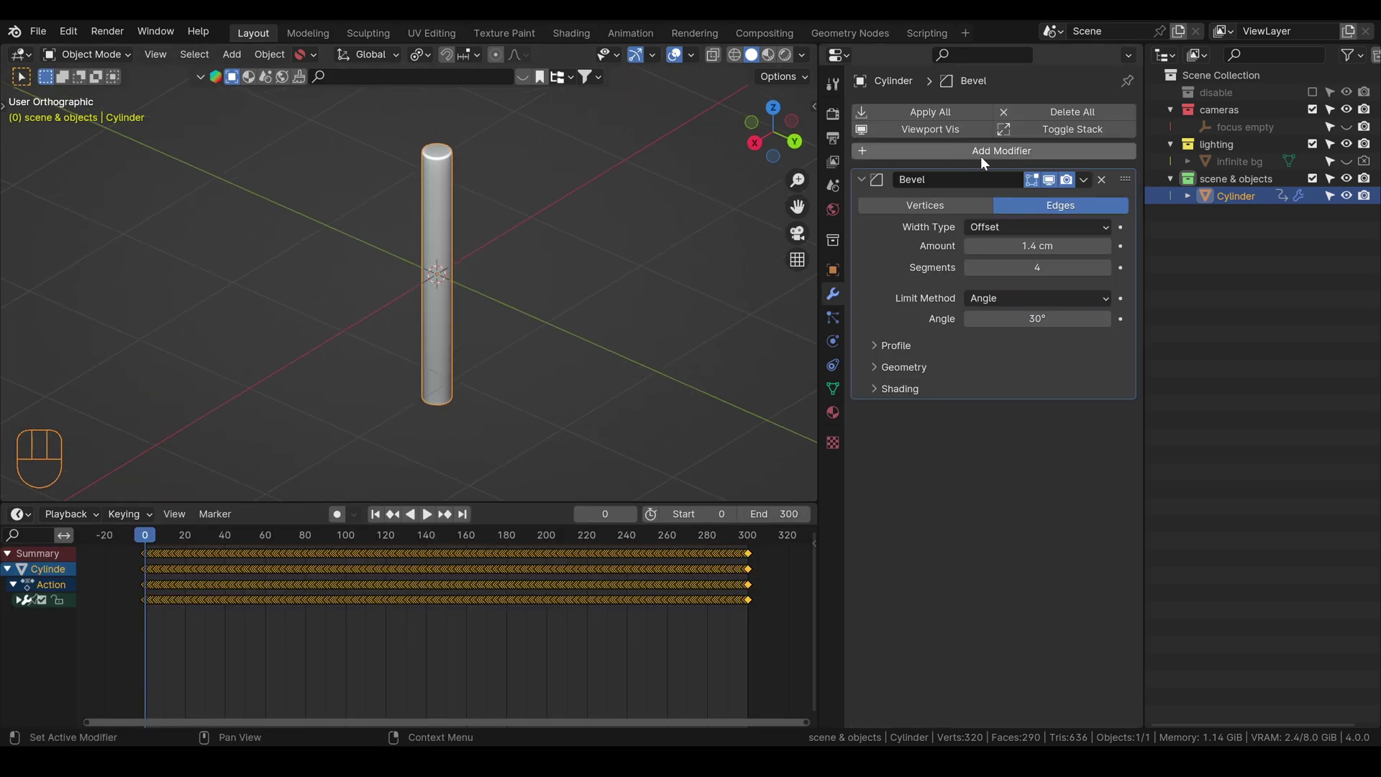
{"action": "left_click", "coordinate": [984, 154]}
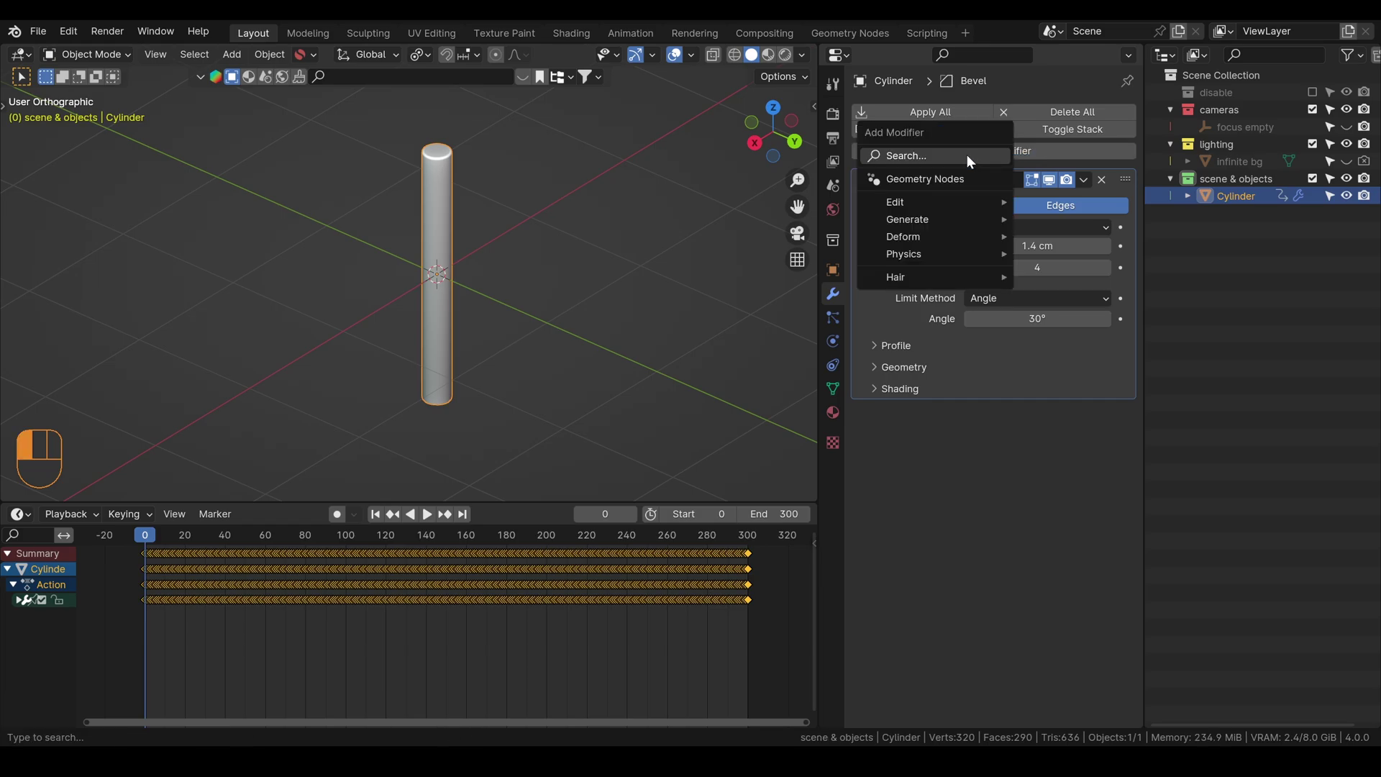
{"action": "type", "text": "mod"}
{"action": "key", "text": "BackSpace"}
{"action": "key", "text": "BackSpace"}
{"action": "key", "text": "BackSpace"}
{"action": "type", "text": "arr"}
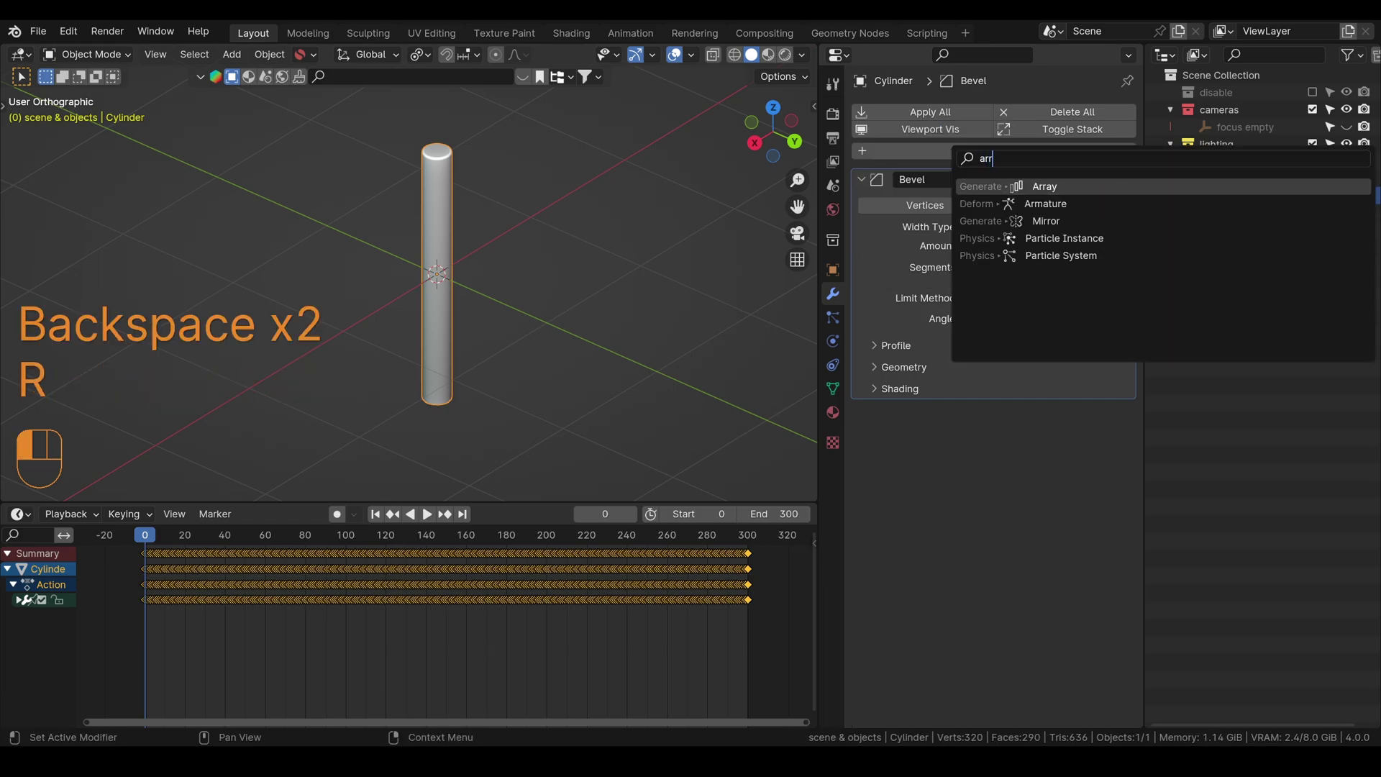
{"action": "left_click", "coordinate": [1044, 186]}
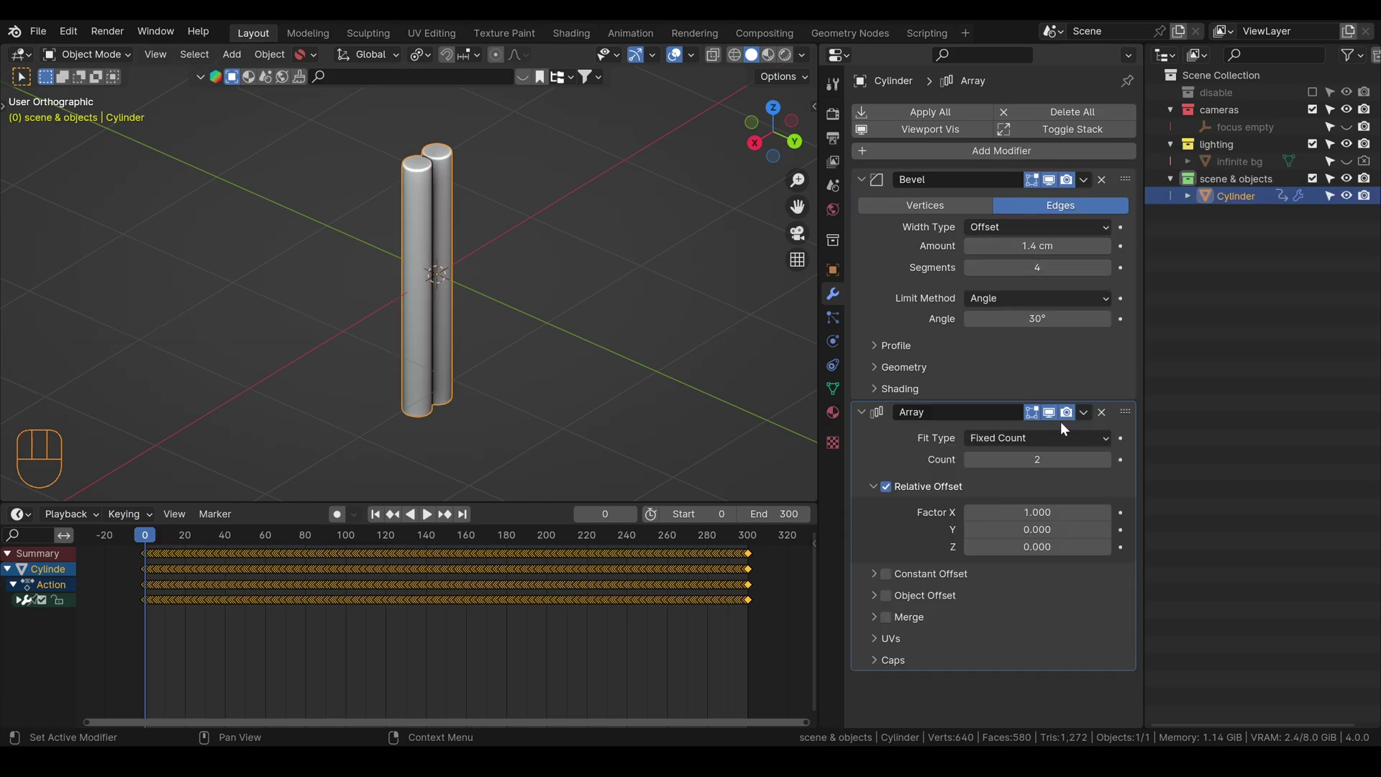
- Set the Array modifier's count to 20
{"action": "left_click", "coordinate": [1106, 459]}
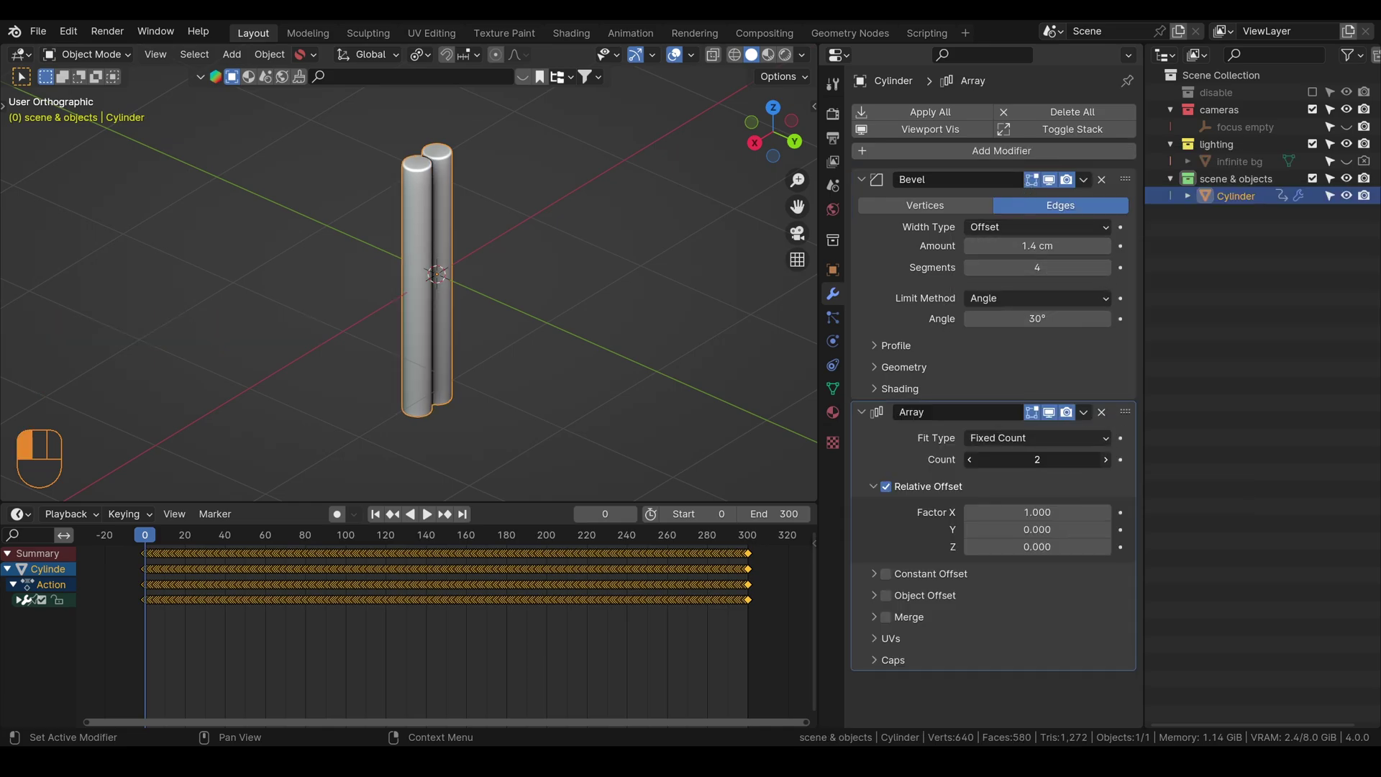
{"action": "left_click", "coordinate": [1107, 459]}
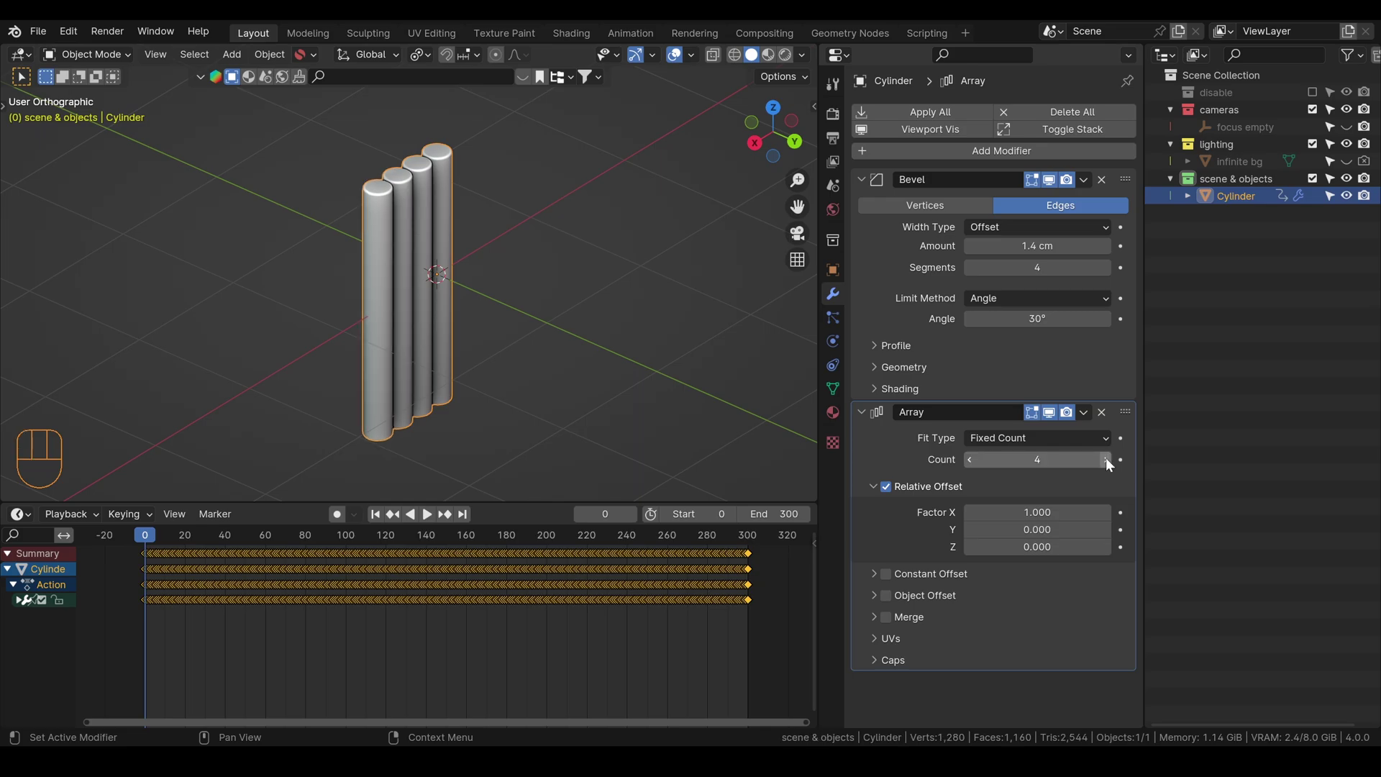
{"action": "left_click_drag", "start_coordinate": [461, 309], "coordinate": [437, 300], "text": "alt"}
{"action": "middle_click_drag", "start_coordinate": [437, 300], "coordinate": [734, 291], "text": "alt"}
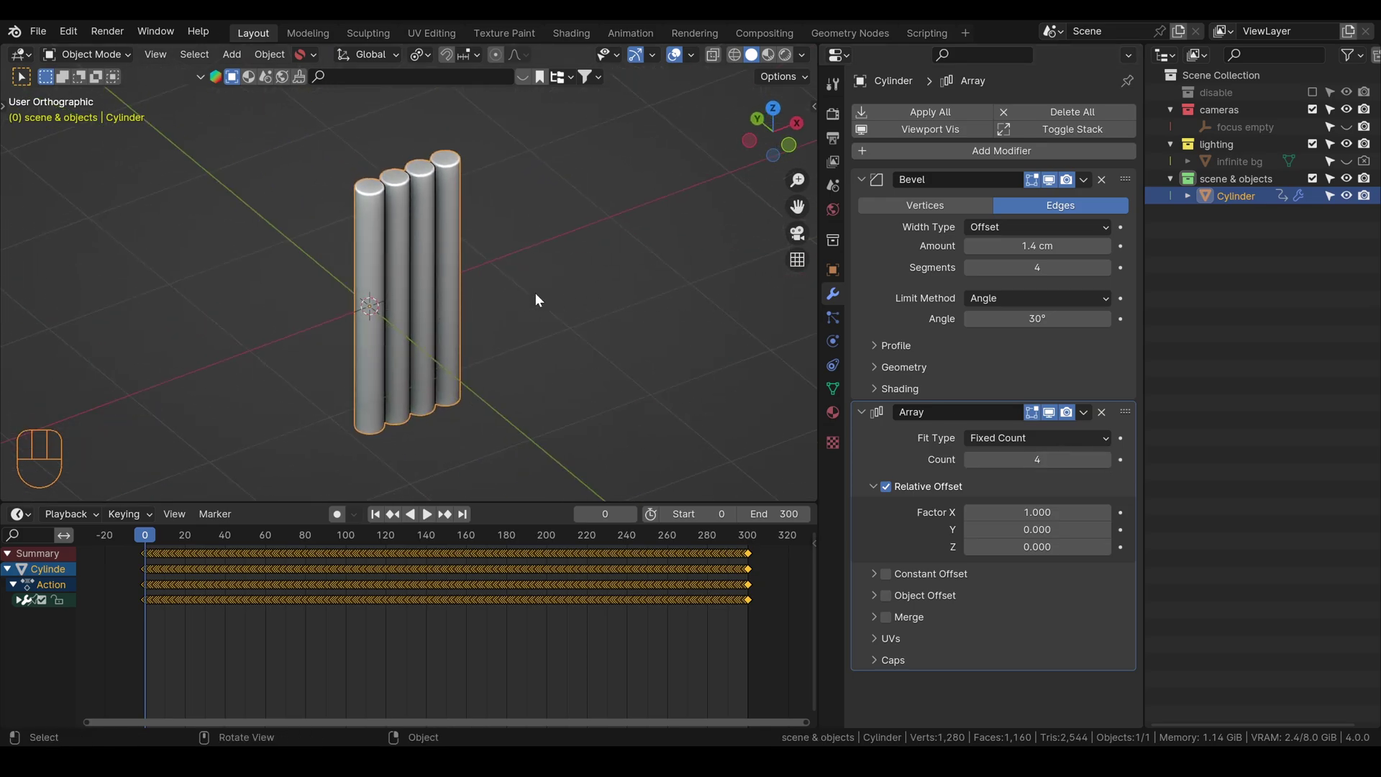
{"action": "middle_click_drag", "start_coordinate": [548, 292], "coordinate": [569, 277], "text": "alt"}
{"action": "left_click", "coordinate": [1094, 459]}
{"action": "type", "text": "20"}
{"action": "key", "text": "Return"}
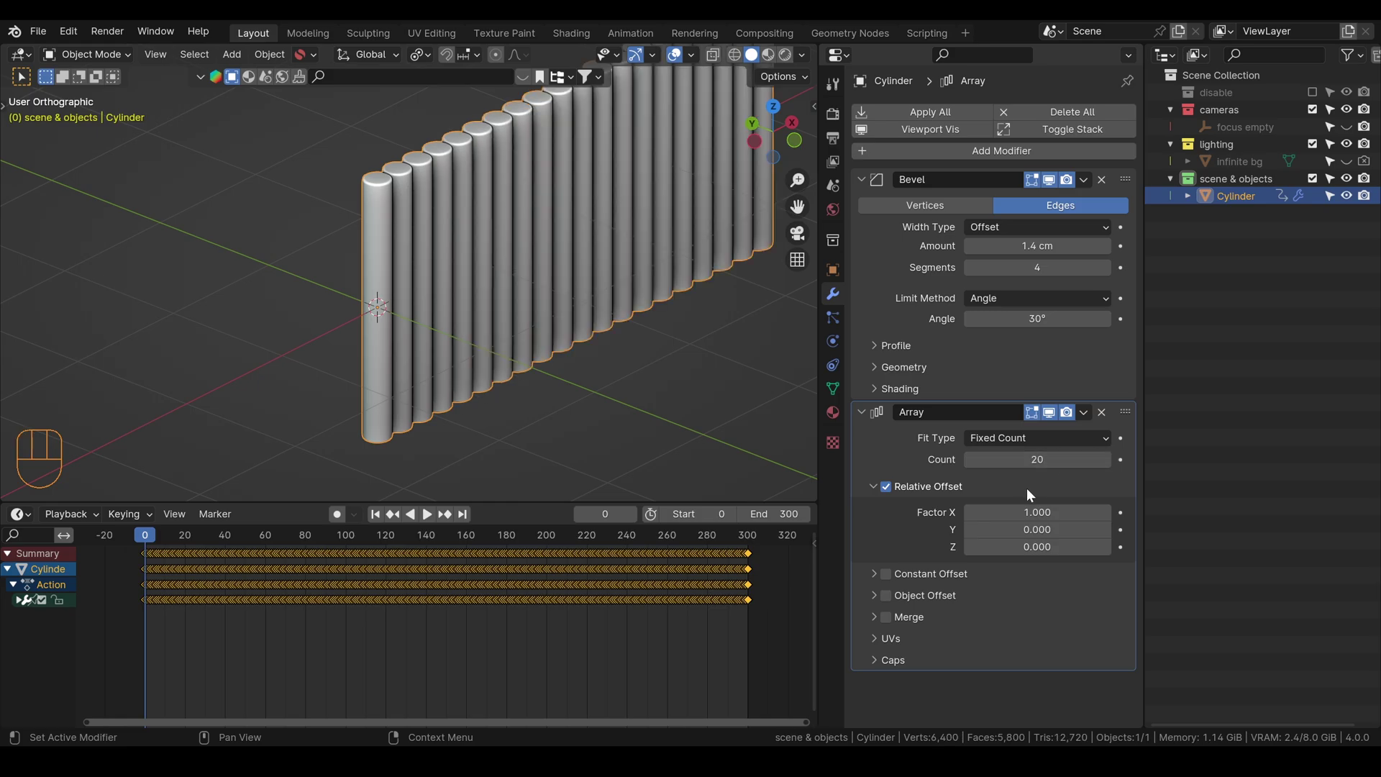
- Space the arrayed cylinders apart by setting the relative offset's X factor to 1.370
{"action": "left_click_drag", "start_coordinate": [1037, 513], "coordinate": [1094, 512], "text": "shift"}
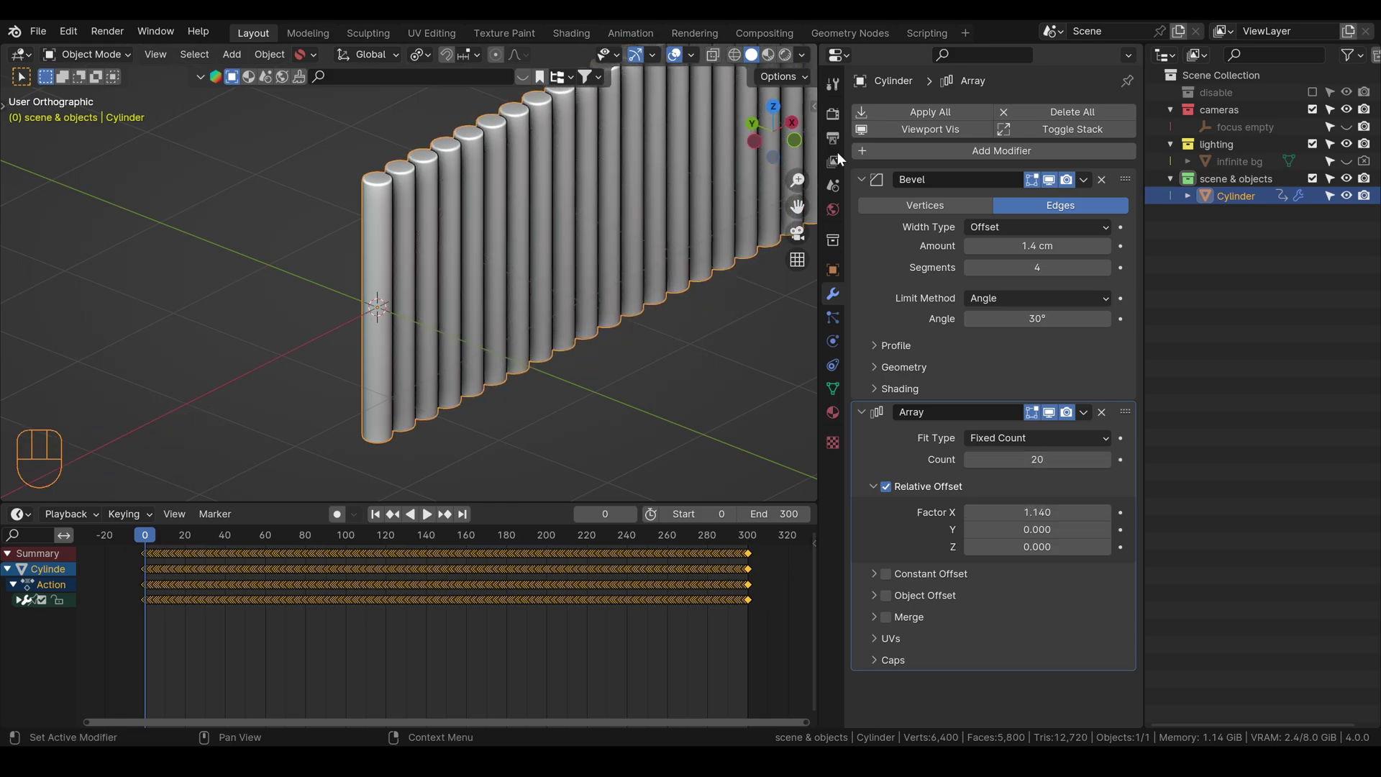
{"action": "key", "text": "KP_1"}
{"action": "scroll", "coordinate": [403, 241], "scroll_direction": "down", "scroll_amount": 2}
{"action": "middle_click_drag", "start_coordinate": [400, 234], "coordinate": [392, 305], "text": "shift"}
{"action": "scroll", "coordinate": [390, 304], "scroll_direction": "up", "scroll_amount": 2}
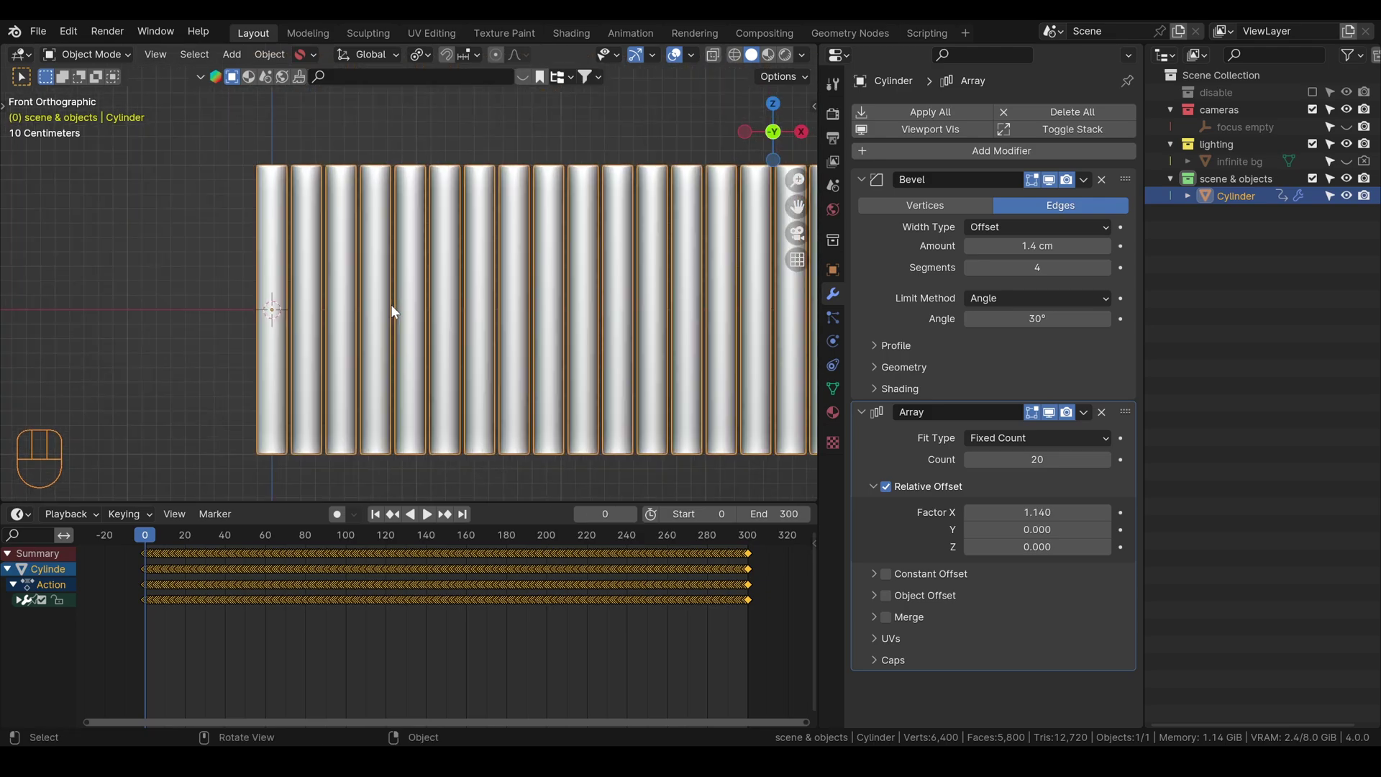
{"action": "left_click_drag", "start_coordinate": [1027, 512], "coordinate": [1120, 512], "text": "shift"}
{"action": "scroll", "coordinate": [400, 272], "scroll_direction": "down", "scroll_amount": 3}
{"action": "middle_click_drag", "start_coordinate": [401, 271], "coordinate": [365, 327], "text": "alt"}
{"action": "scroll", "coordinate": [514, 329], "scroll_direction": "up", "scroll_amount": 3}
{"action": "left_click_drag", "start_coordinate": [366, 327], "coordinate": [455, 340], "text": "alt+shift"}
{"action": "scroll", "coordinate": [440, 330], "scroll_direction": "down", "scroll_amount": 2}
- Set the array count to 30 and apply all modifiers on the cylinder
{"action": "left_click", "coordinate": [1039, 459]}
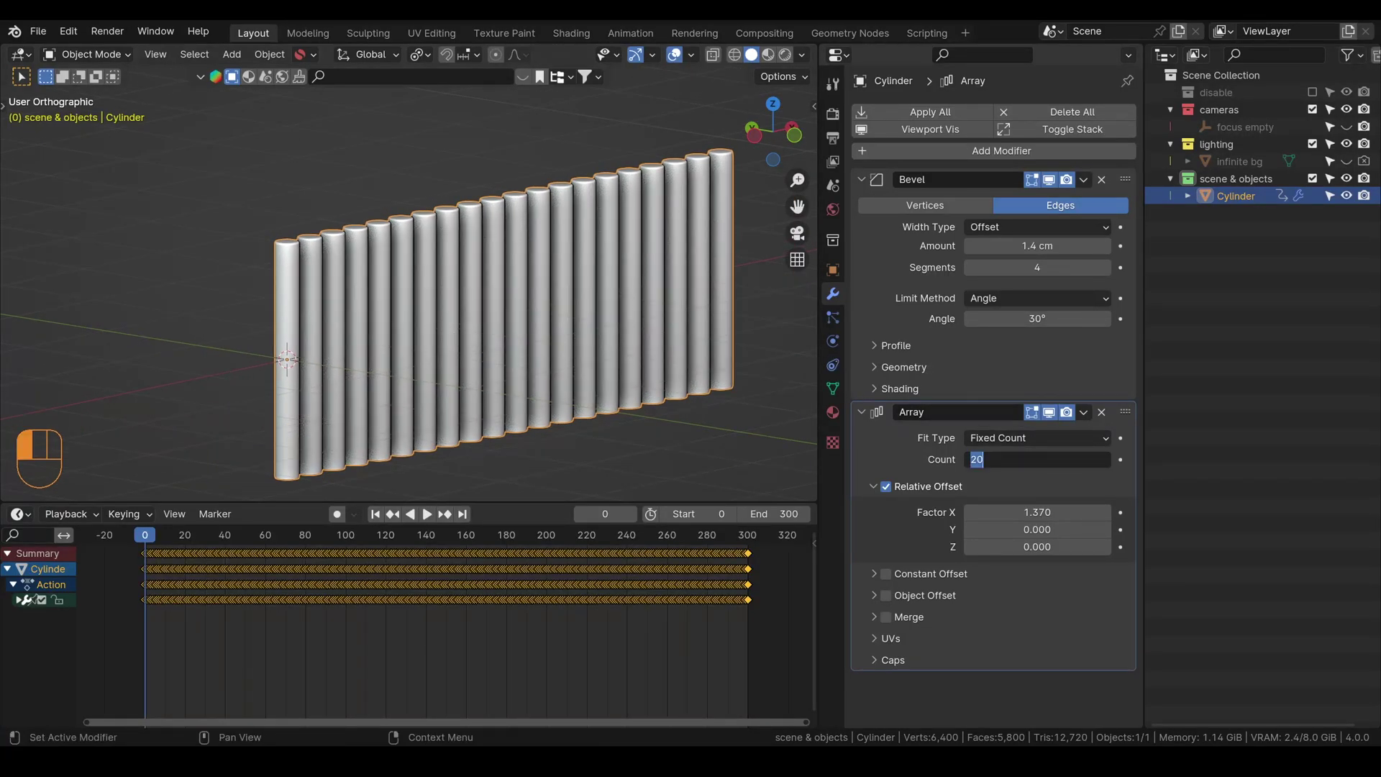
{"action": "type", "text": "30"}
{"action": "key", "text": "Return"}
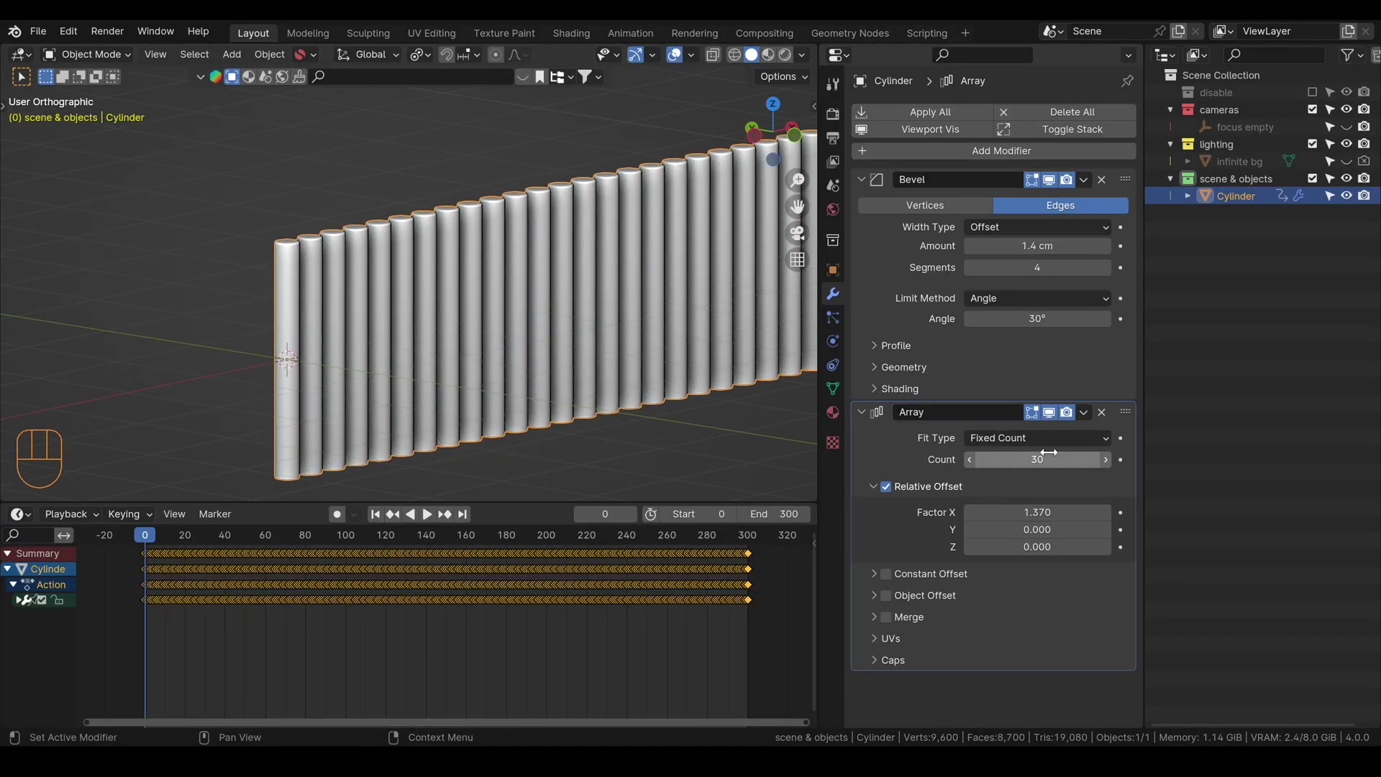
{"action": "left_click_drag", "start_coordinate": [684, 415], "coordinate": [715, 343], "text": "alt+shift"}
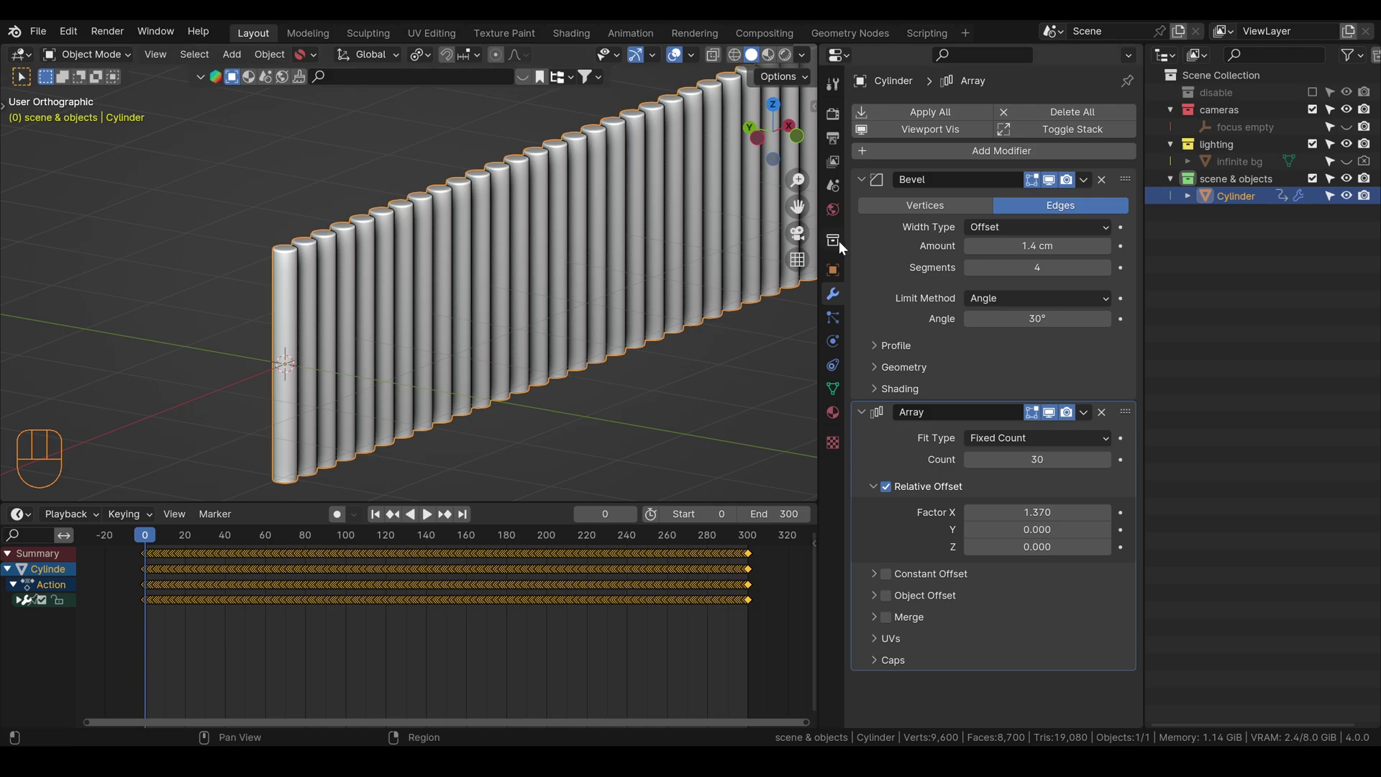
{"action": "left_click", "coordinate": [926, 118]}
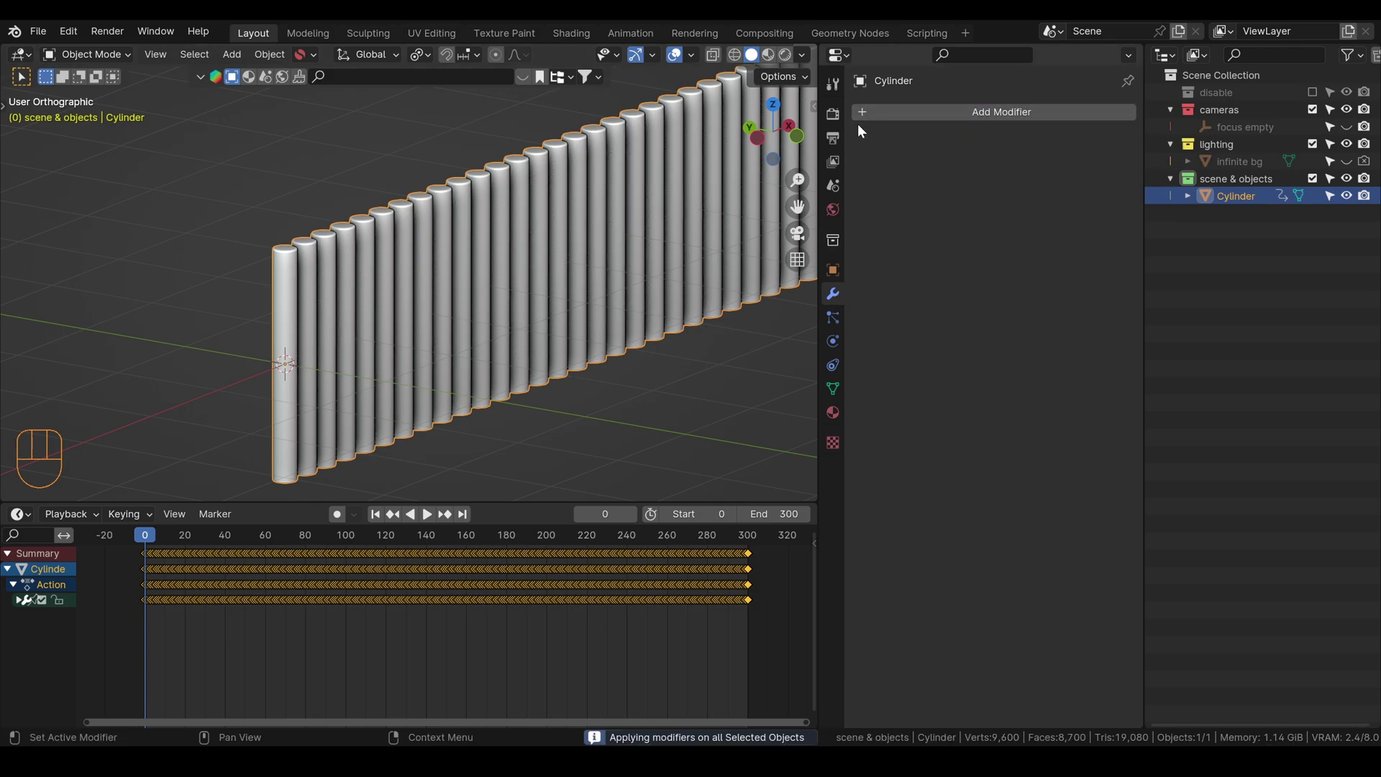
- Separate the whole mesh by loose parts so every cylinder is its own object, and return to Object Mode
{"action": "key", "text": "Tab"}
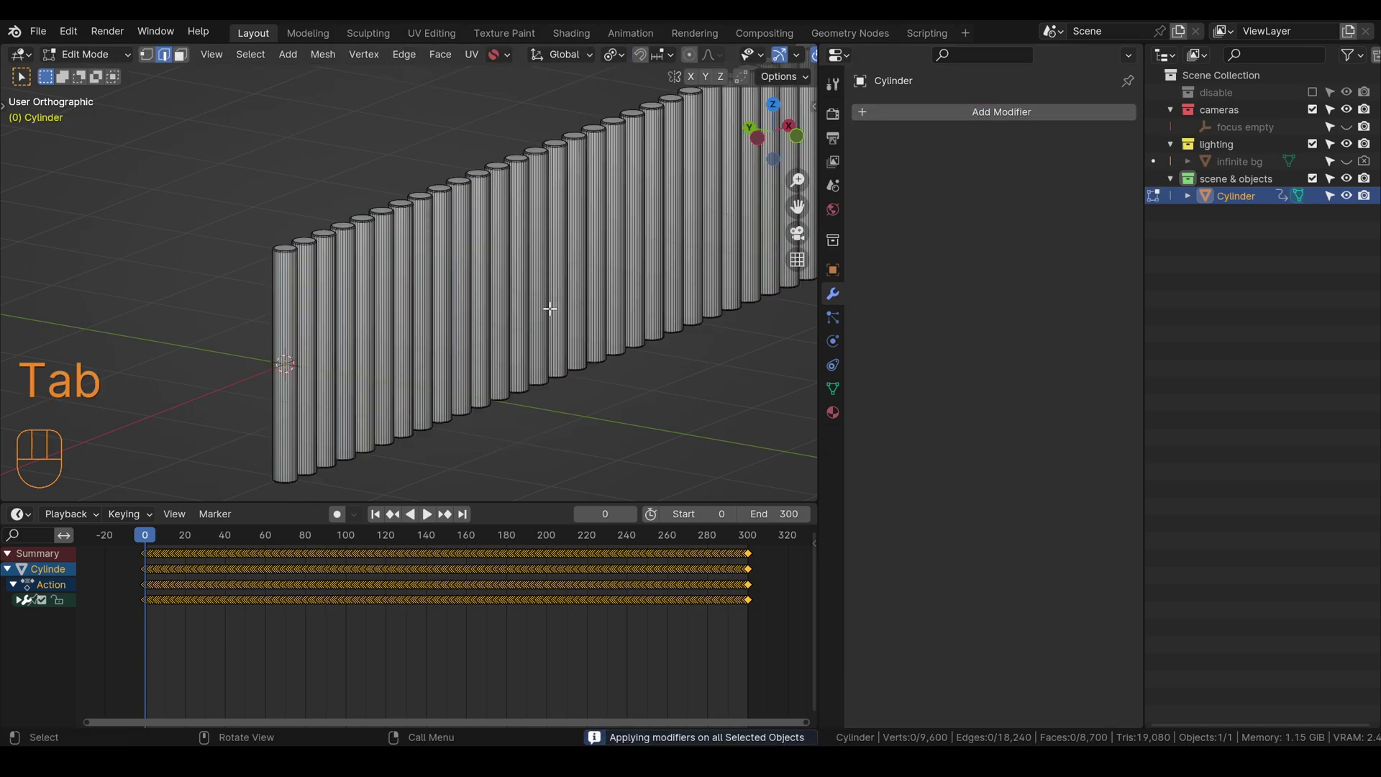
{"action": "key", "text": "a"}
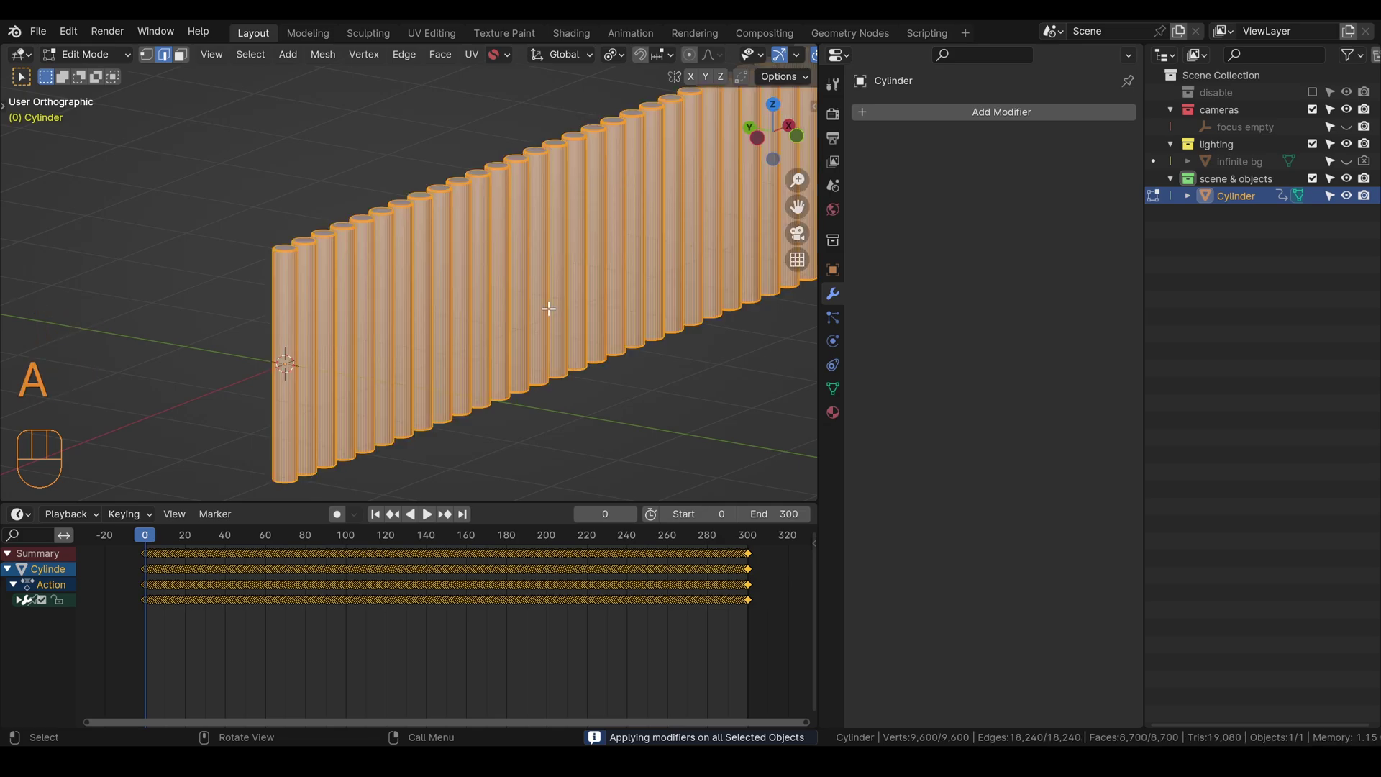
{"action": "key", "text": "p"}
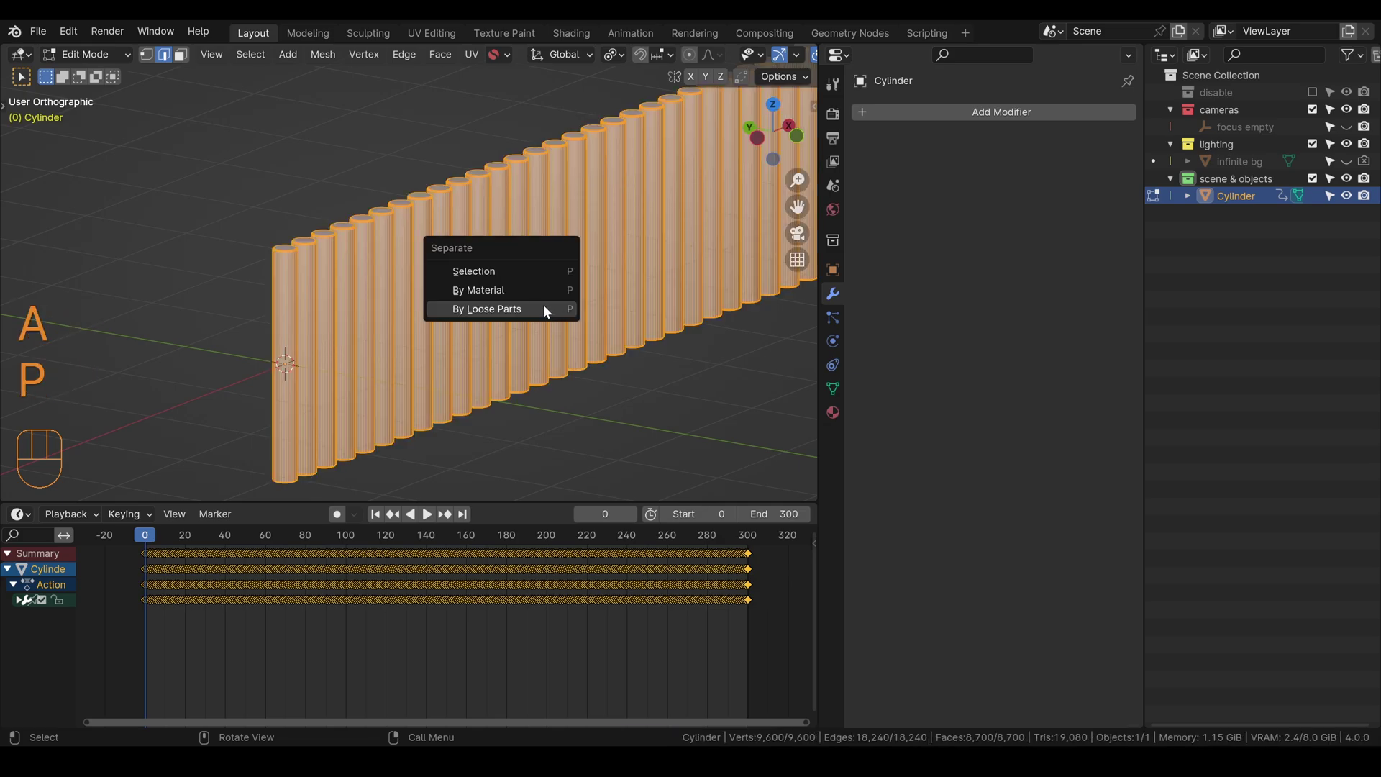
{"action": "left_click", "coordinate": [496, 315]}
{"action": "key", "text": "Tab"}
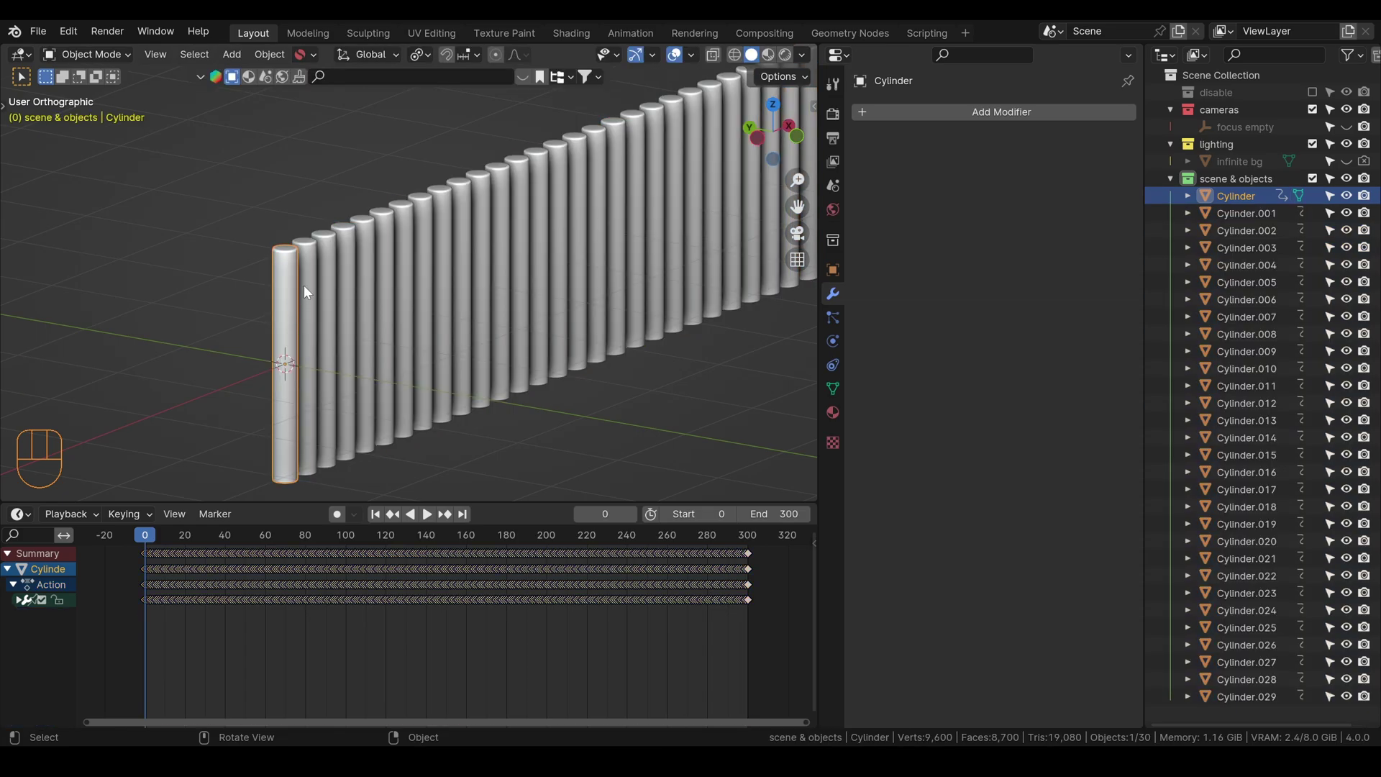
- Select several separated cylinders one by one to check their baked keyframes, finishing with the original first cylinder
{"action": "left_click", "coordinate": [306, 285]}
{"action": "left_click", "coordinate": [371, 277]}
{"action": "left_click", "coordinate": [425, 267]}
{"action": "left_click", "coordinate": [481, 252]}
{"action": "left_click", "coordinate": [314, 286]}
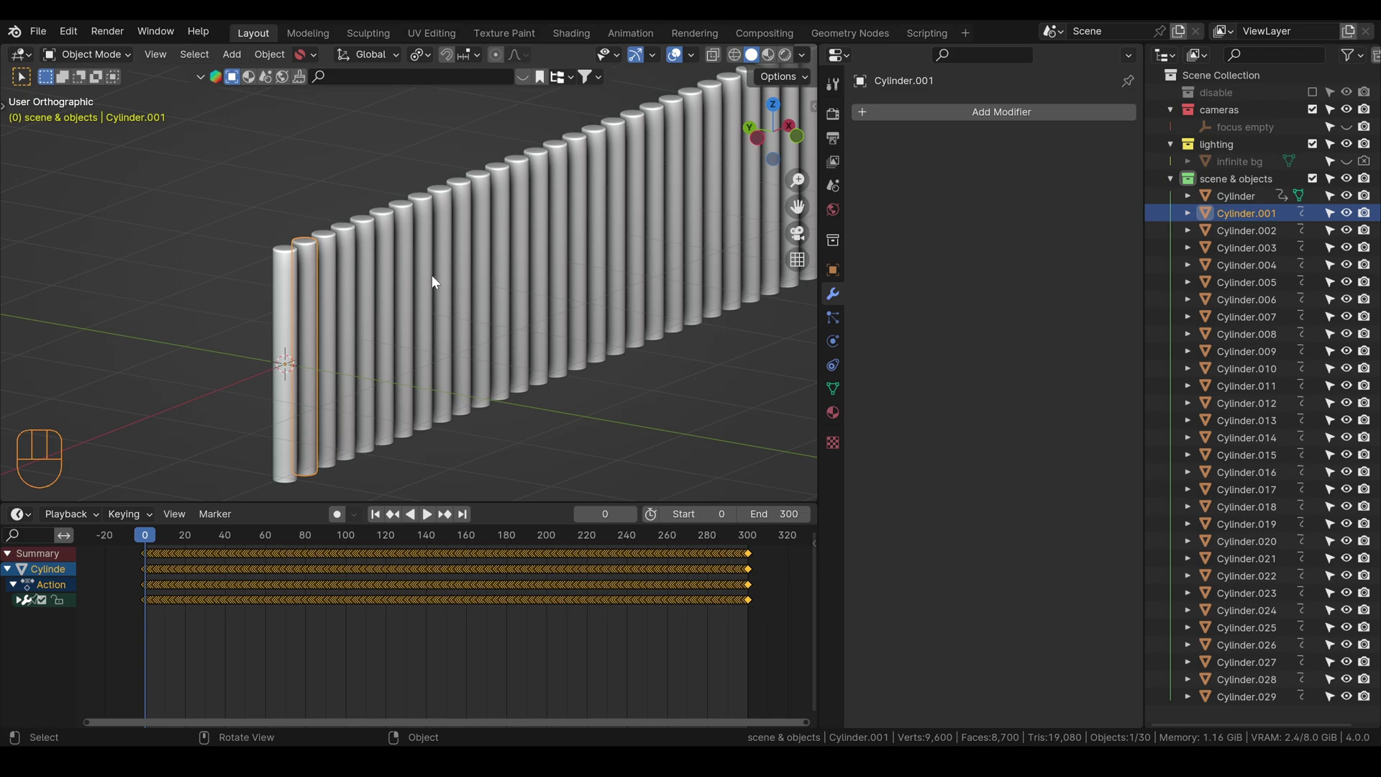
{"action": "left_click", "coordinate": [283, 283]}
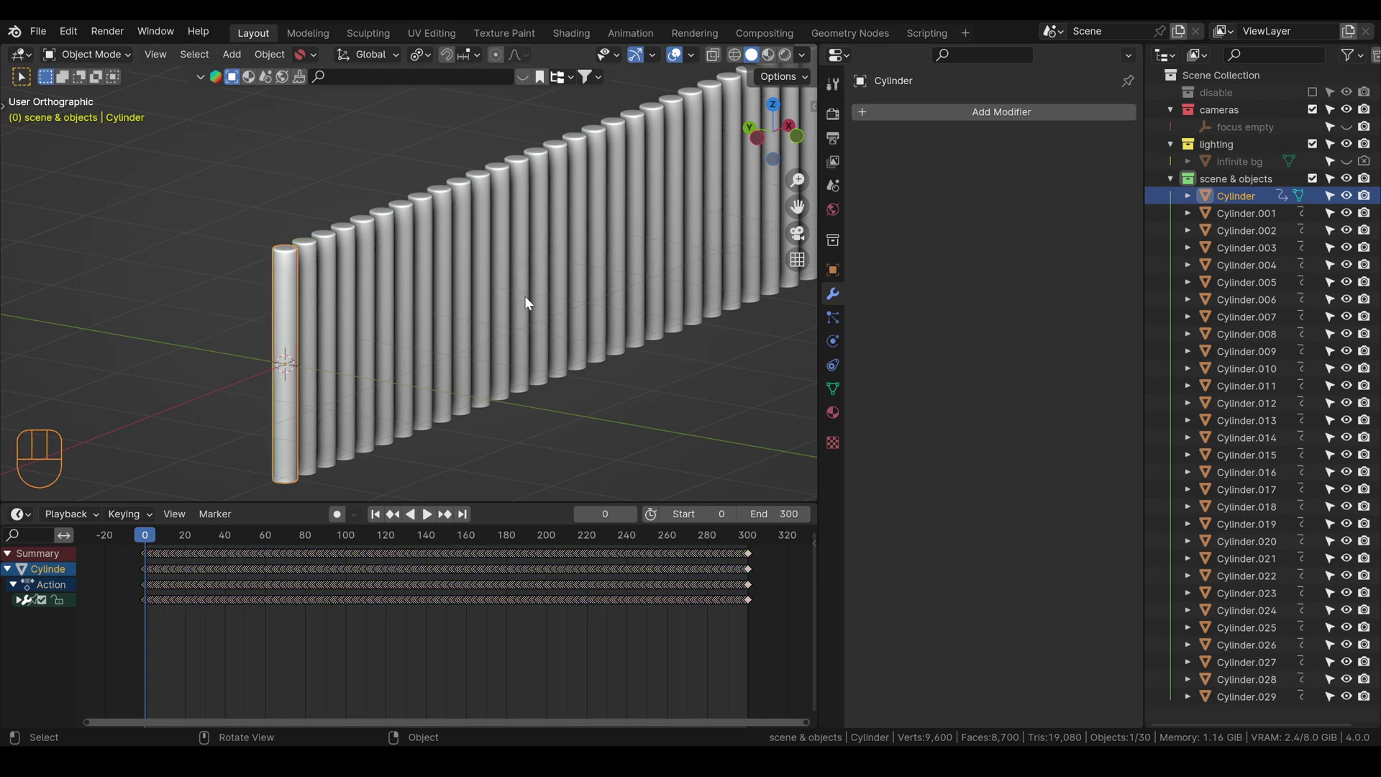
- Open the add-on preferences and examine the Commotion add-on's entry
{"action": "key", "text": "ctrl+comma"}
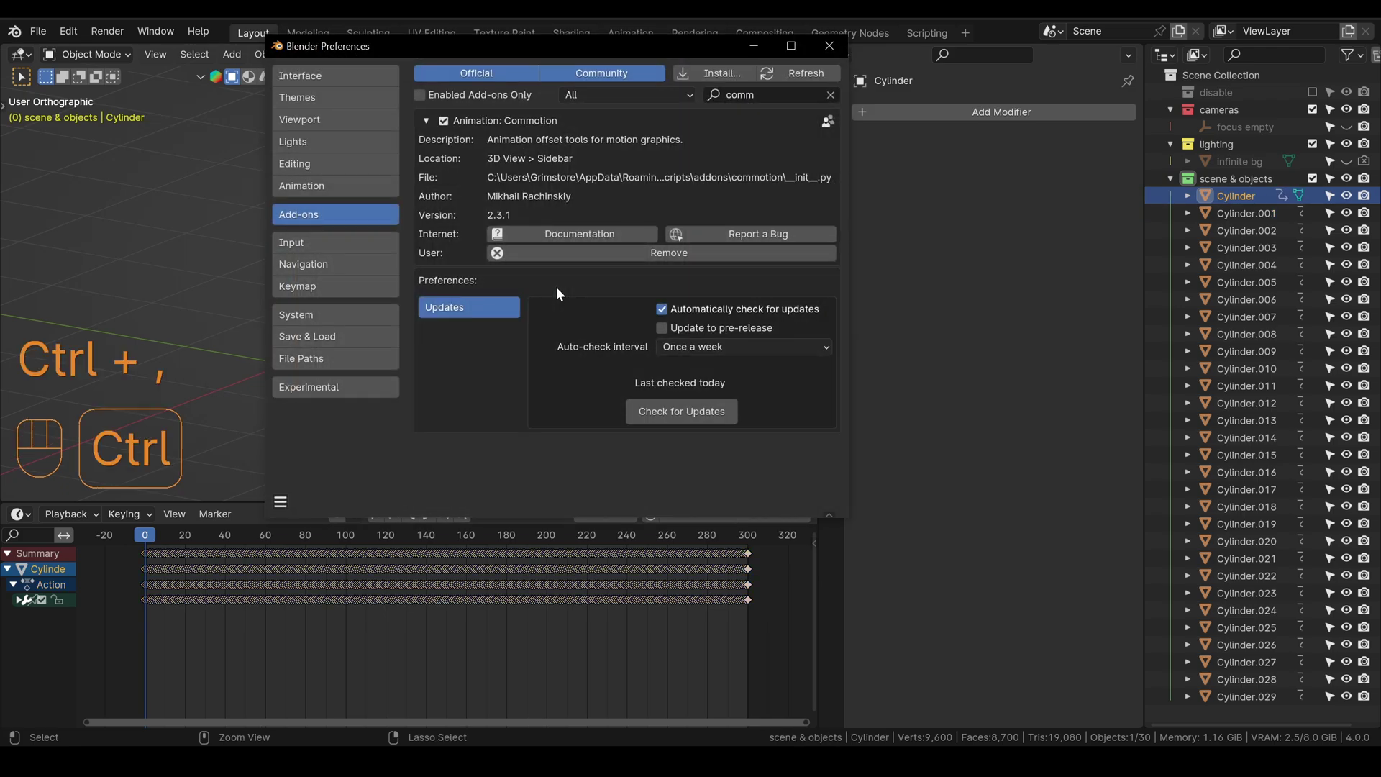
{"action": "left_click_drag", "start_coordinate": [592, 48], "coordinate": [605, 101]}
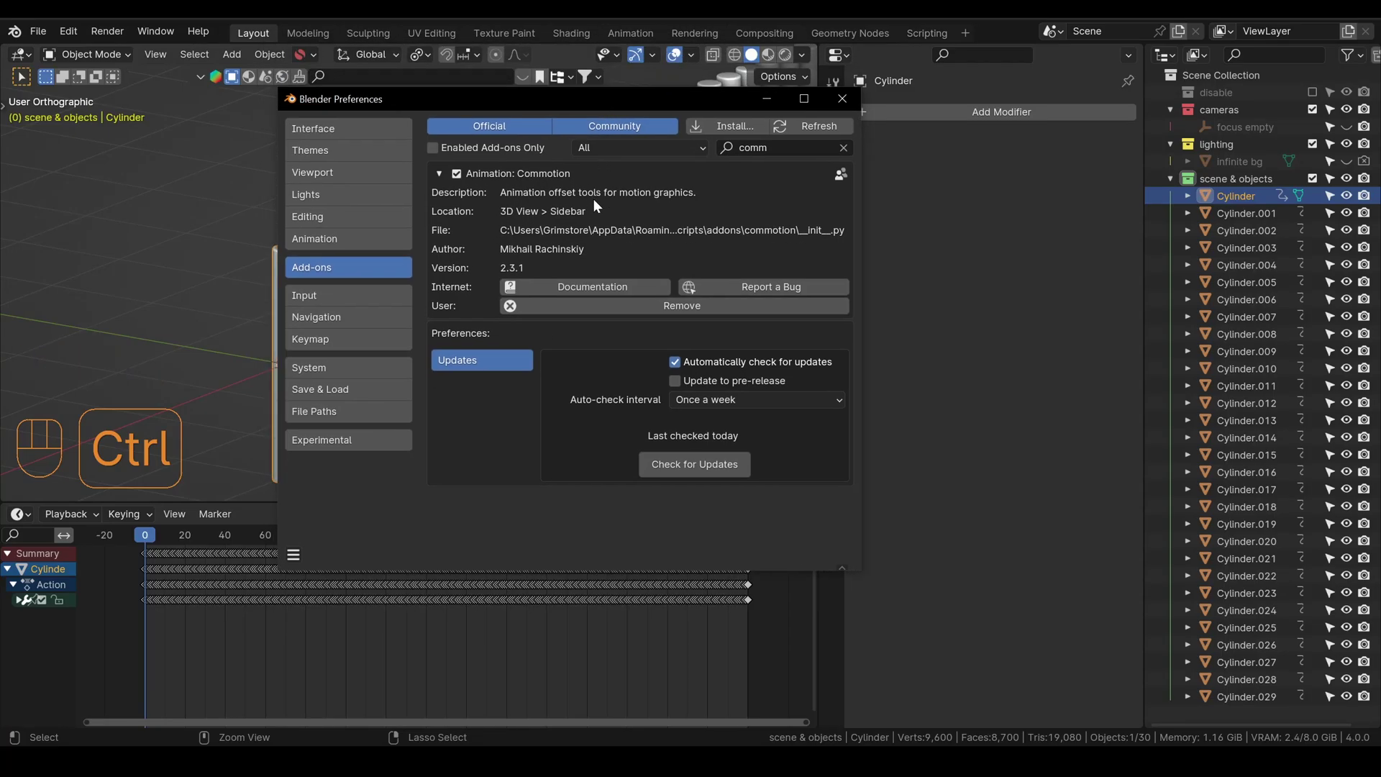
- Close the preferences, select all the cylinders, and show the Commotion animation offset settings in the 3D viewport
{"action": "left_click", "coordinate": [515, 432]}
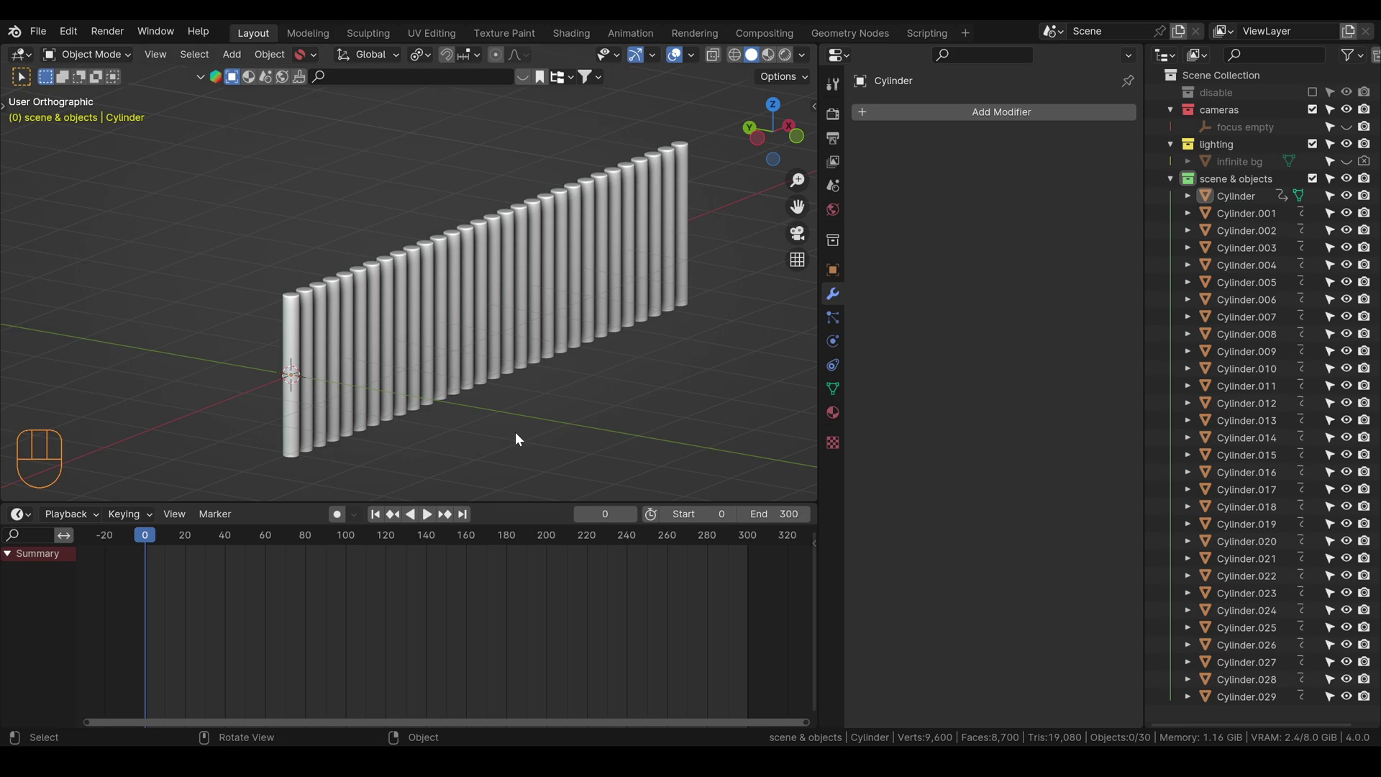
{"action": "key", "text": "a"}
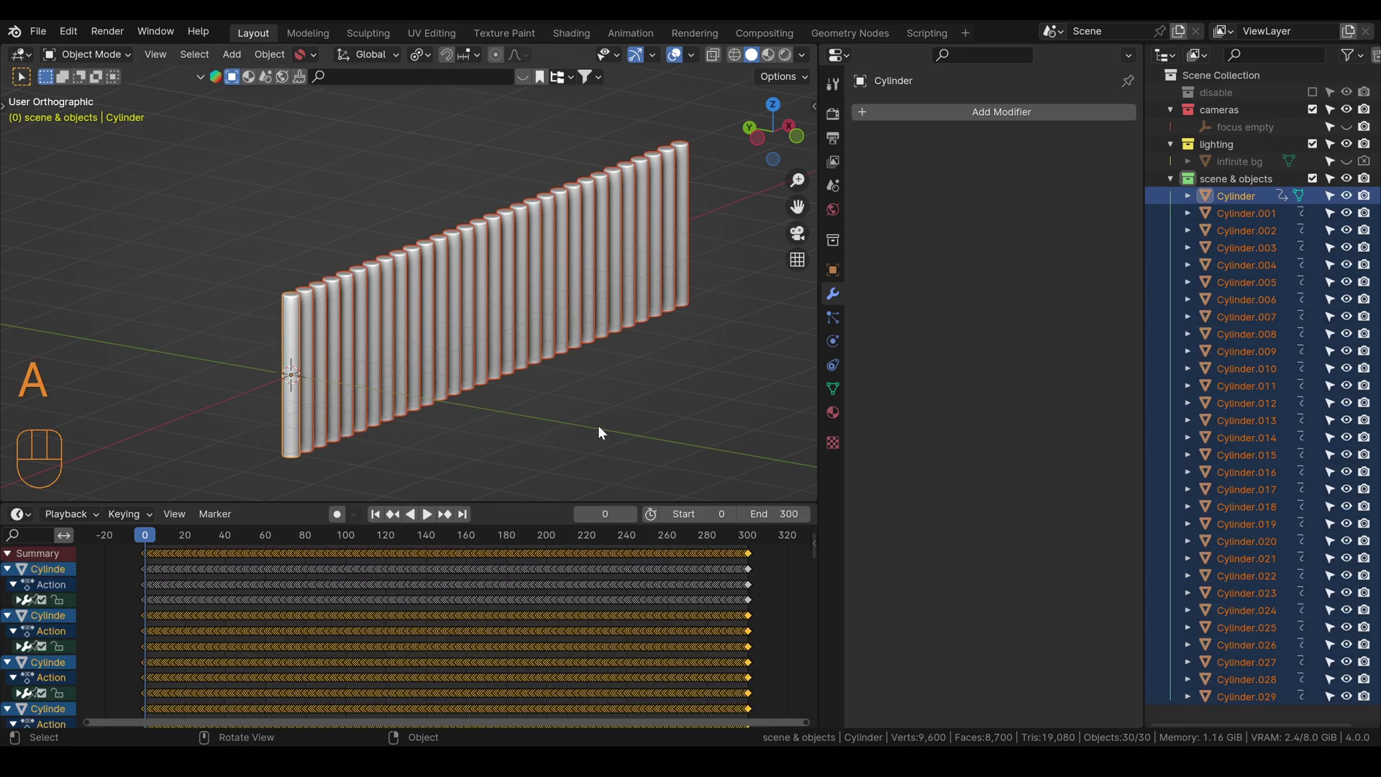
{"action": "key", "text": "n"}
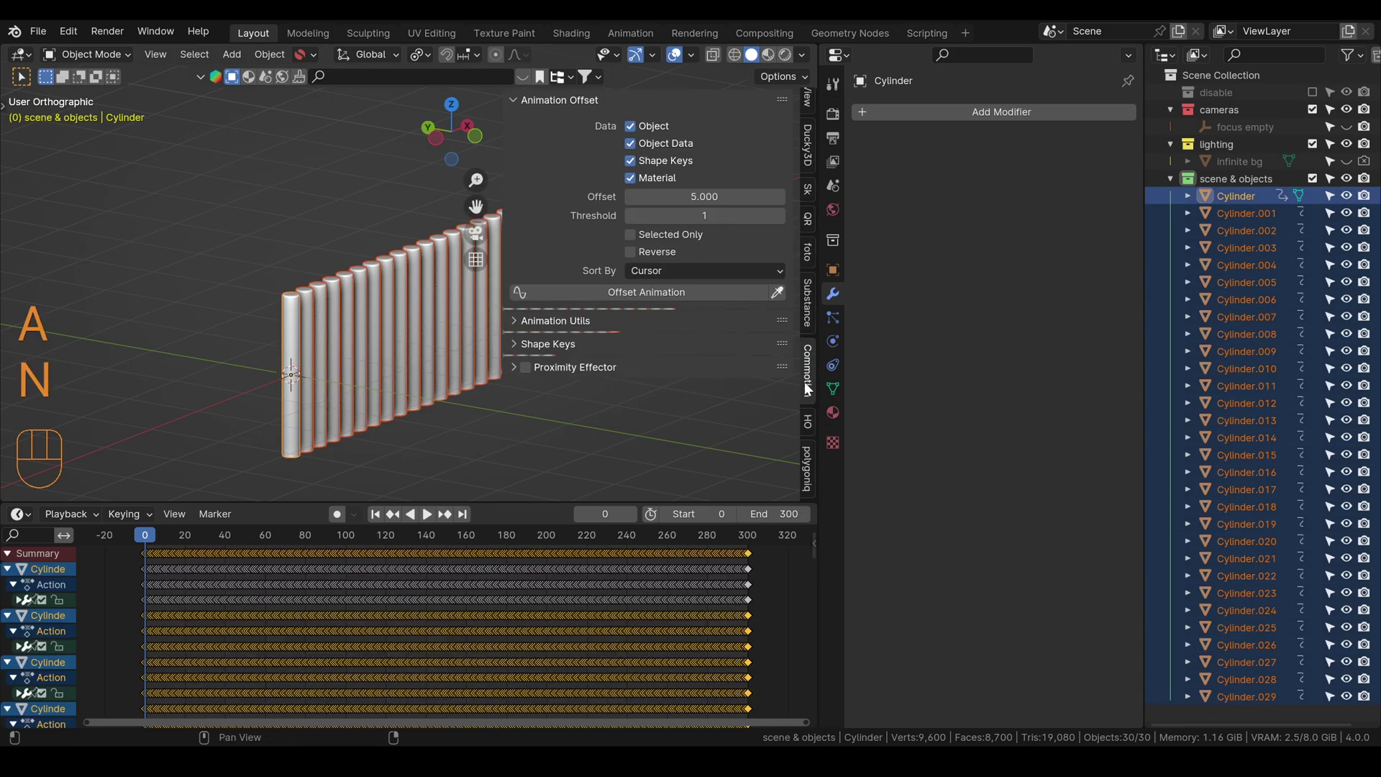
- Set the Commotion animation offset to 8 and apply it to all the selected cylinders
{"action": "left_click_drag", "start_coordinate": [693, 199], "coordinate": [721, 198]}
{"action": "left_click", "coordinate": [694, 199]}
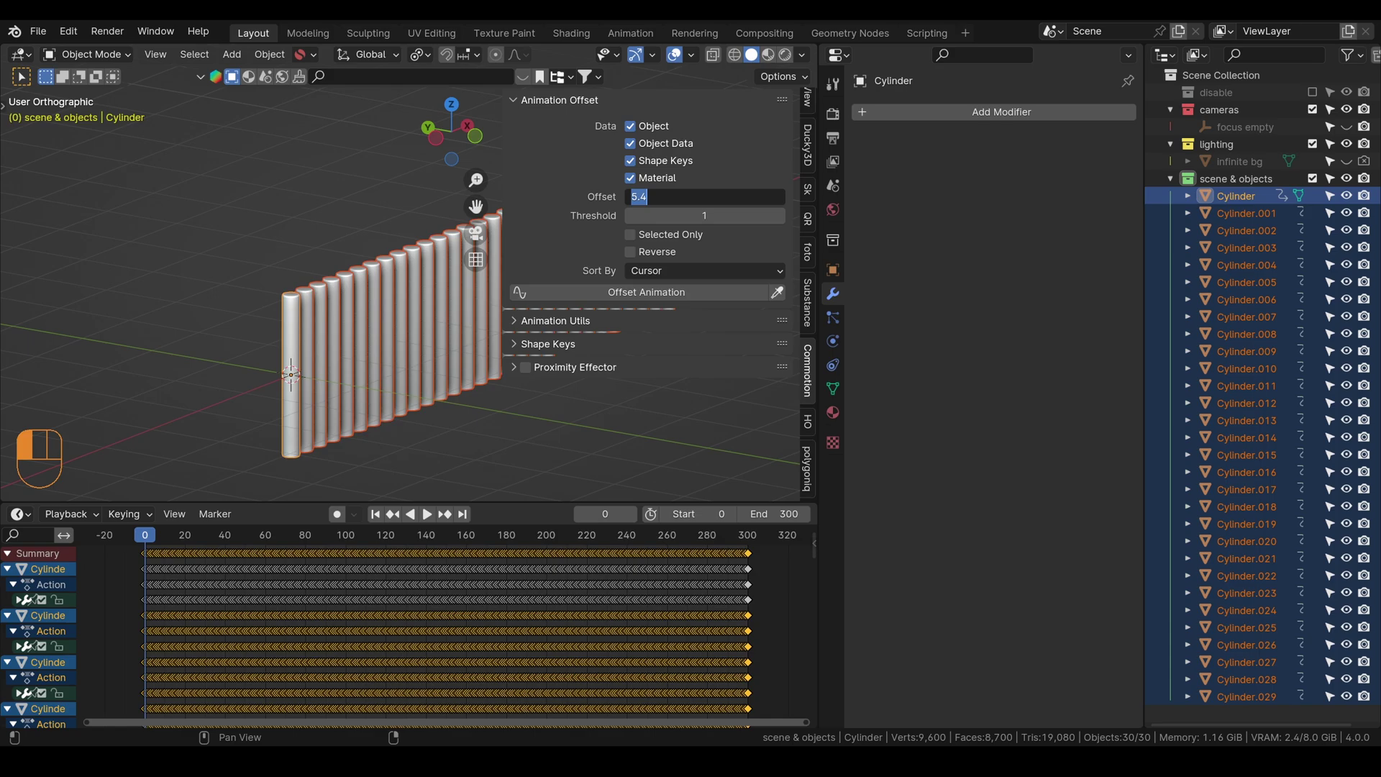
{"action": "type", "text": "8"}
{"action": "key", "text": "Return"}
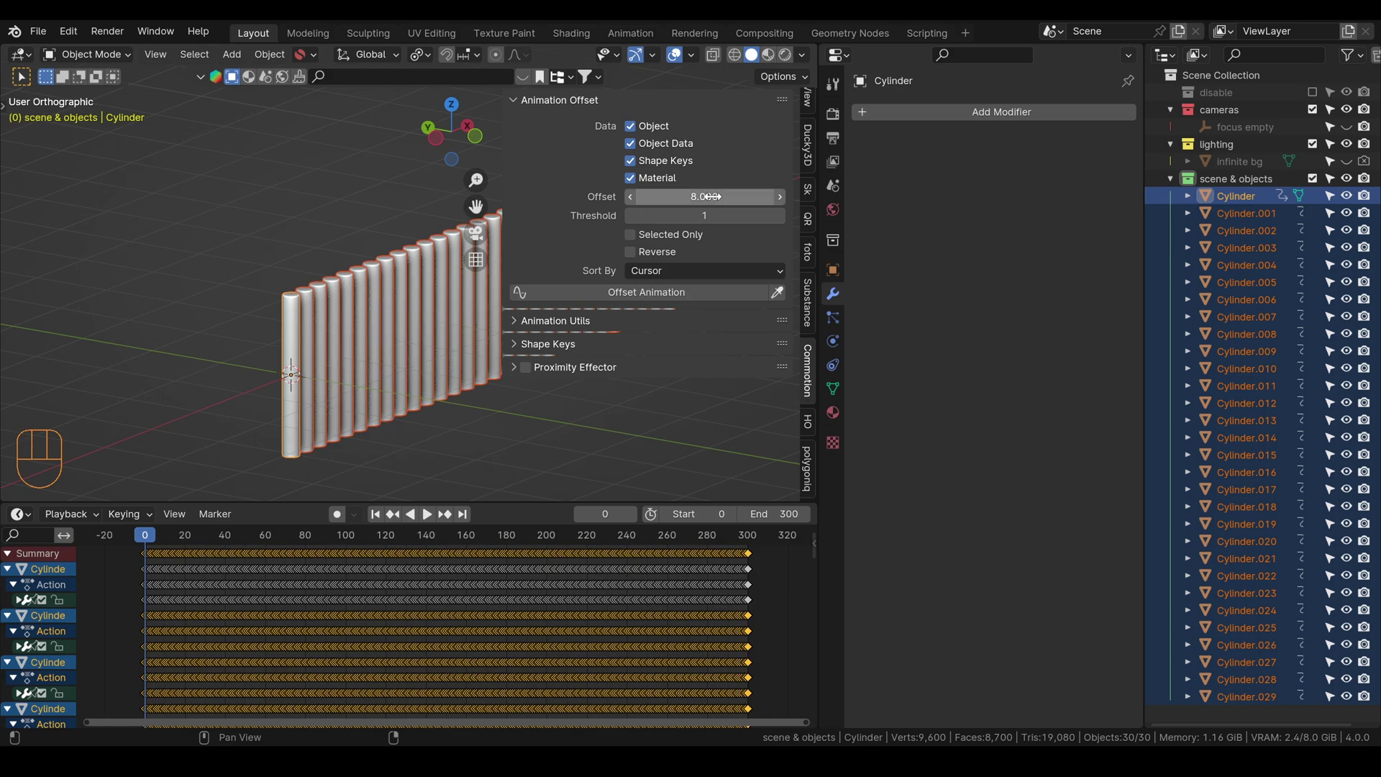
{"action": "left_click", "coordinate": [626, 294]}
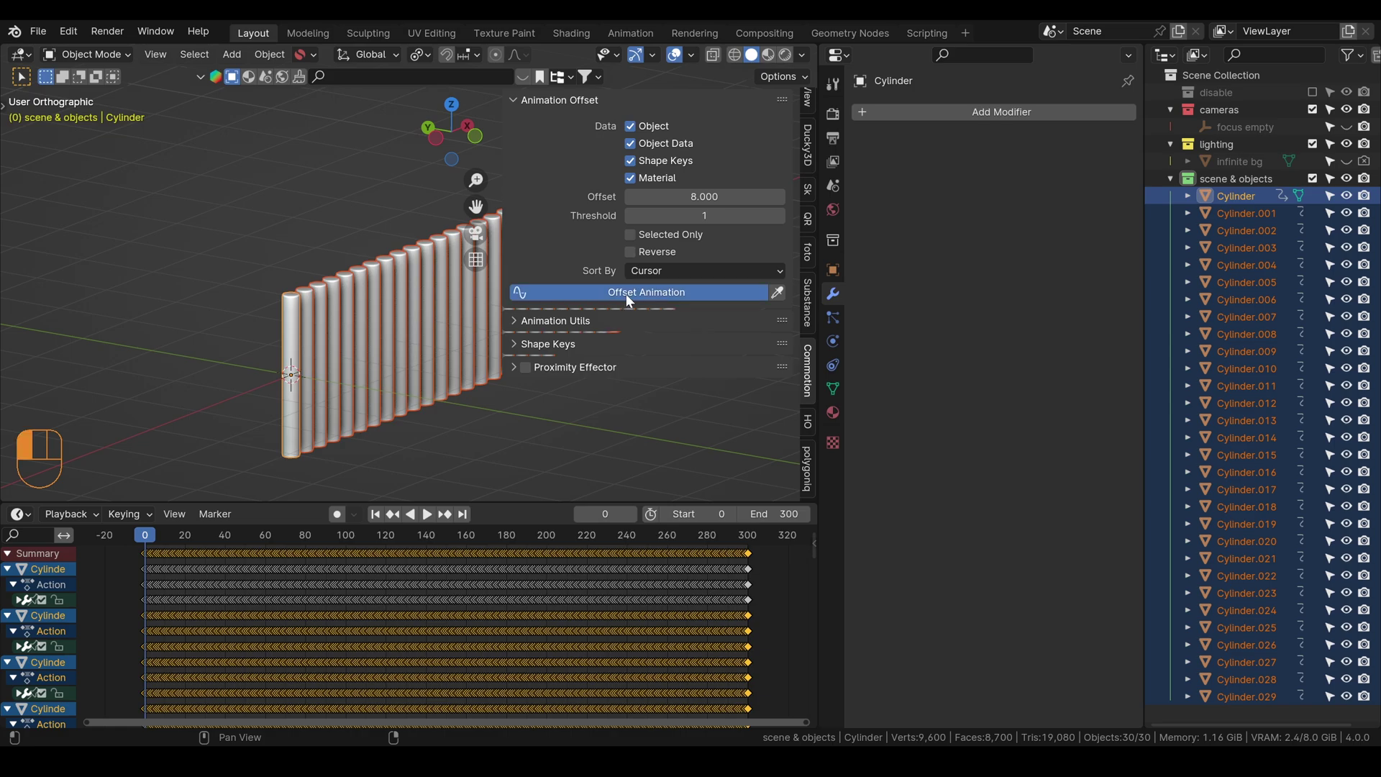
- Examine the staggered keyframes across the cylinders' channels, play the offset animation, and return to the first frame
{"action": "key", "text": "Home"}
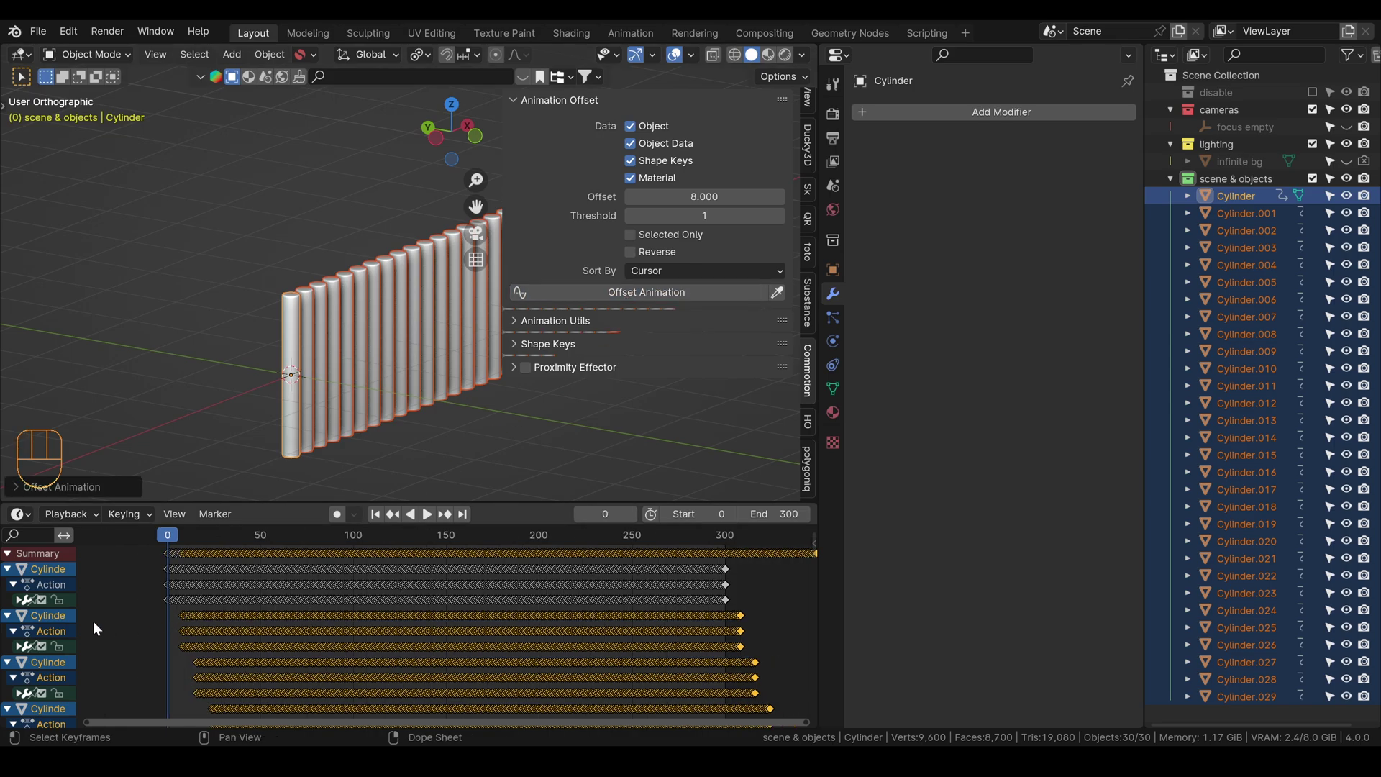
{"action": "scroll", "coordinate": [43, 615], "scroll_direction": "down", "scroll_amount": 10}
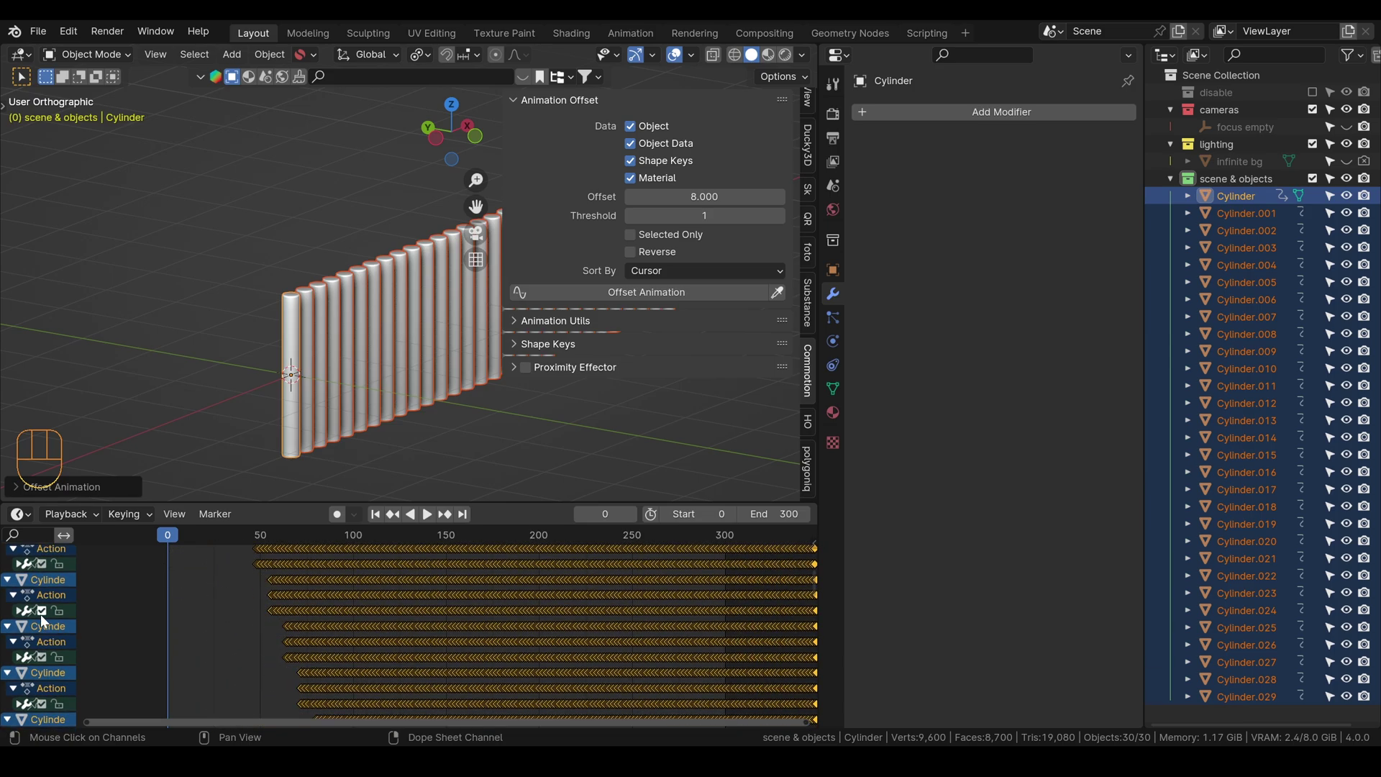
{"action": "scroll", "coordinate": [41, 614], "scroll_direction": "up", "scroll_amount": 10}
{"action": "left_click", "coordinate": [426, 515]}
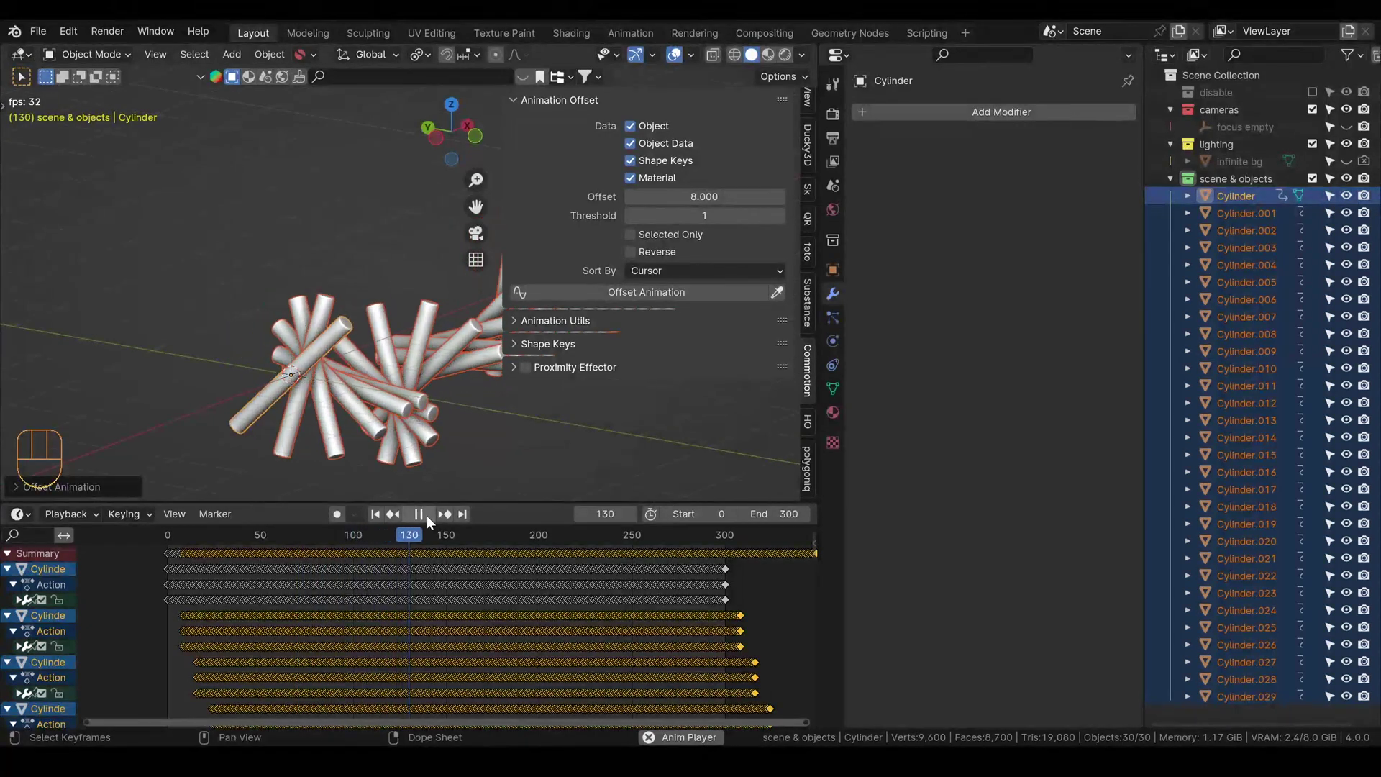
{"action": "left_click", "coordinate": [426, 515]}
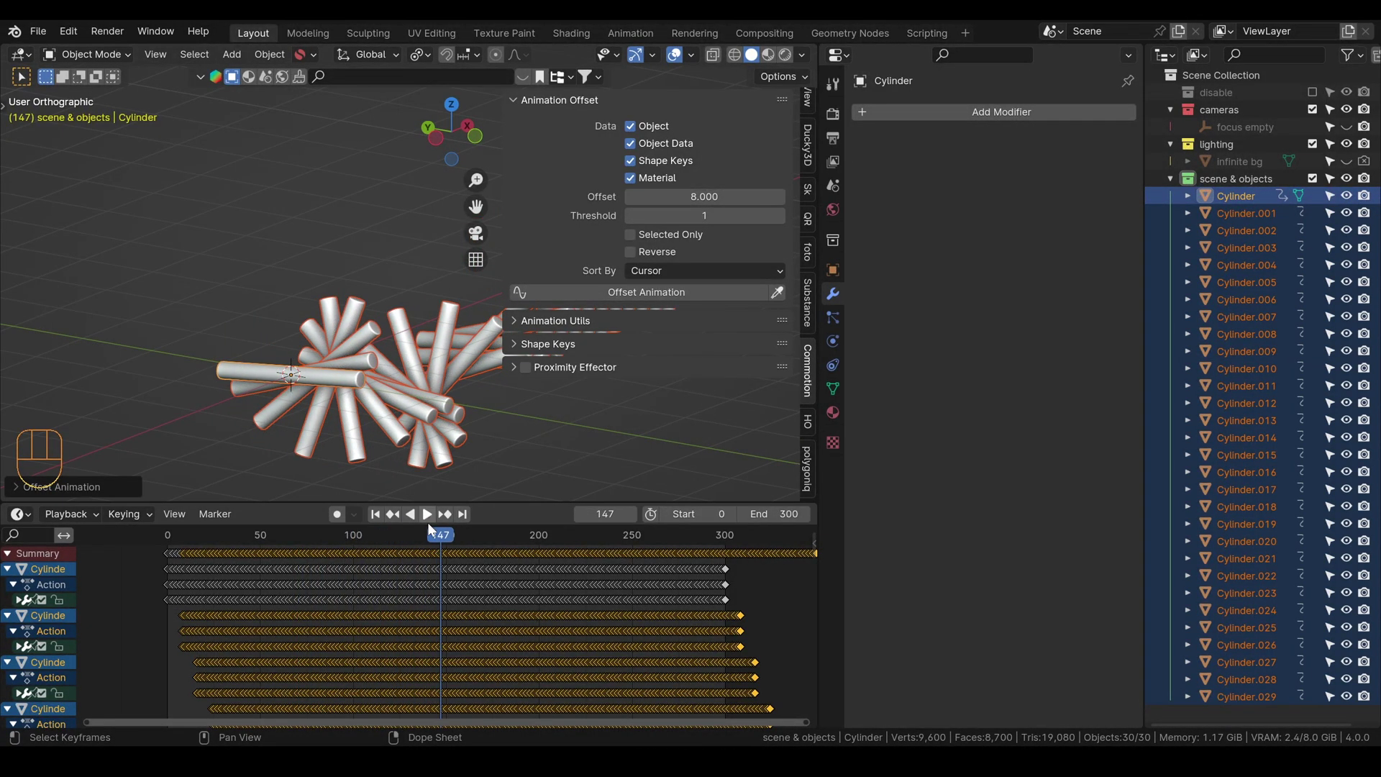
{"action": "left_click", "coordinate": [375, 514]}
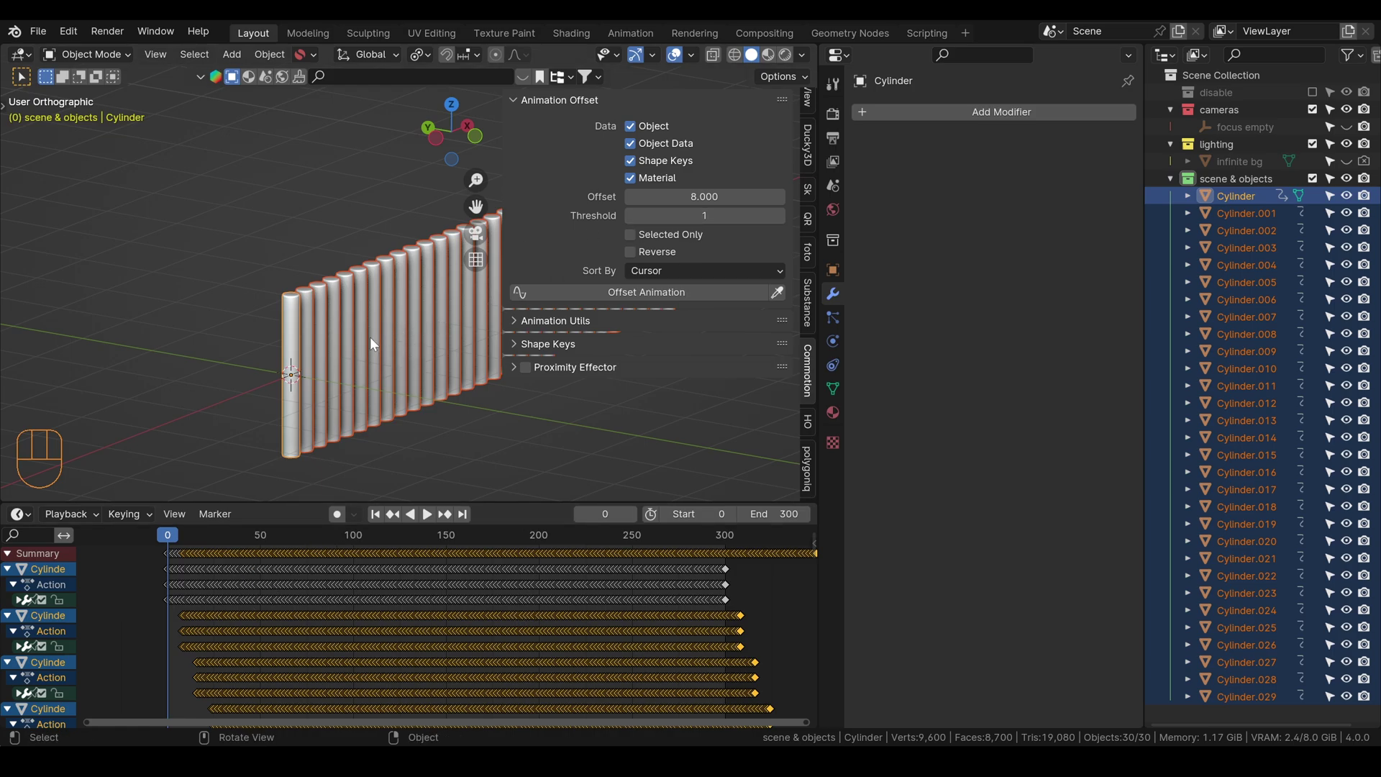
- Set the animation offset to 0 and apply it to realign the keyframes of all the cylinders
{"action": "double_click", "coordinate": [704, 197]}
{"action": "type", "text": "0"}
{"action": "key", "text": "Return"}
{"action": "left_click", "coordinate": [645, 291]}
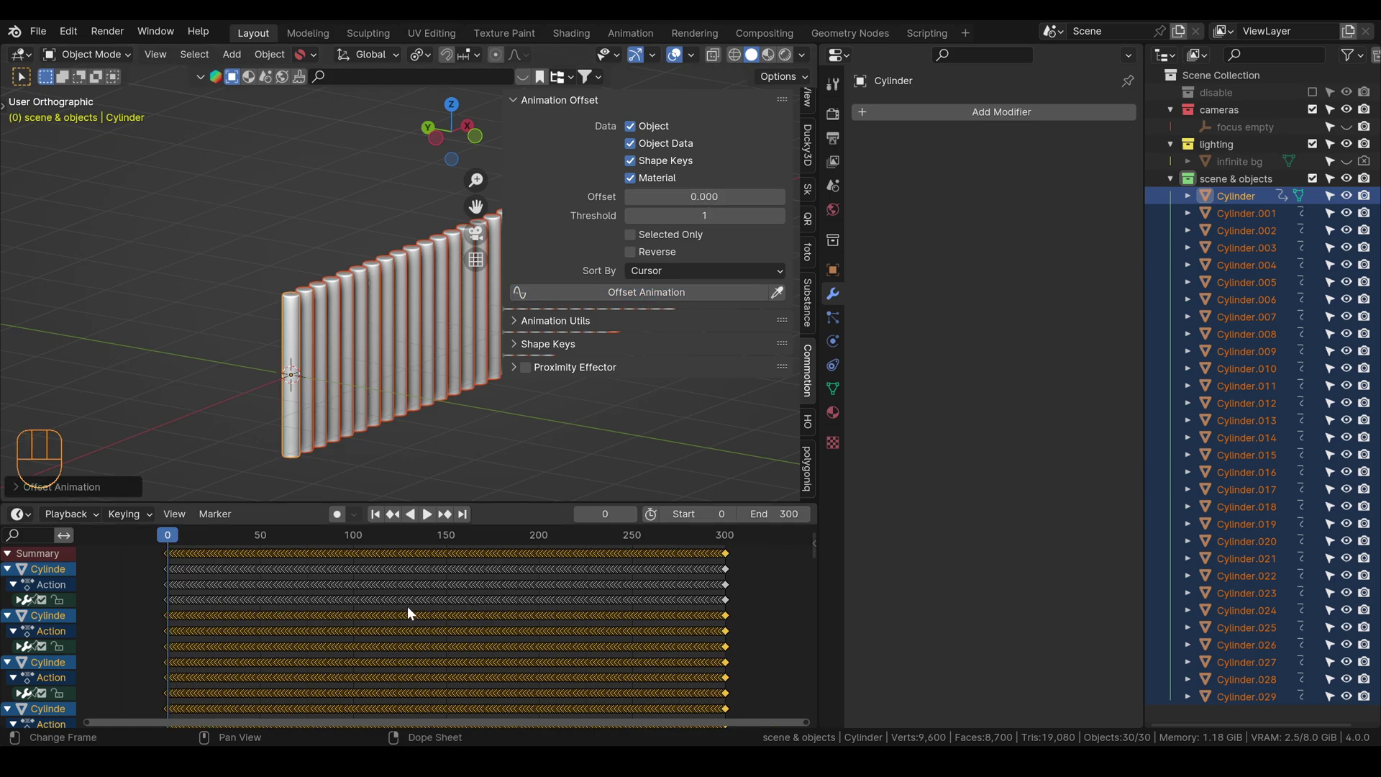
- Set the animation offset to 4, apply it to all the cylinders, and play the animation
{"action": "double_click", "coordinate": [637, 196]}
{"action": "type", "text": "4"}
{"action": "key", "text": "Return"}
{"action": "left_click", "coordinate": [645, 294]}
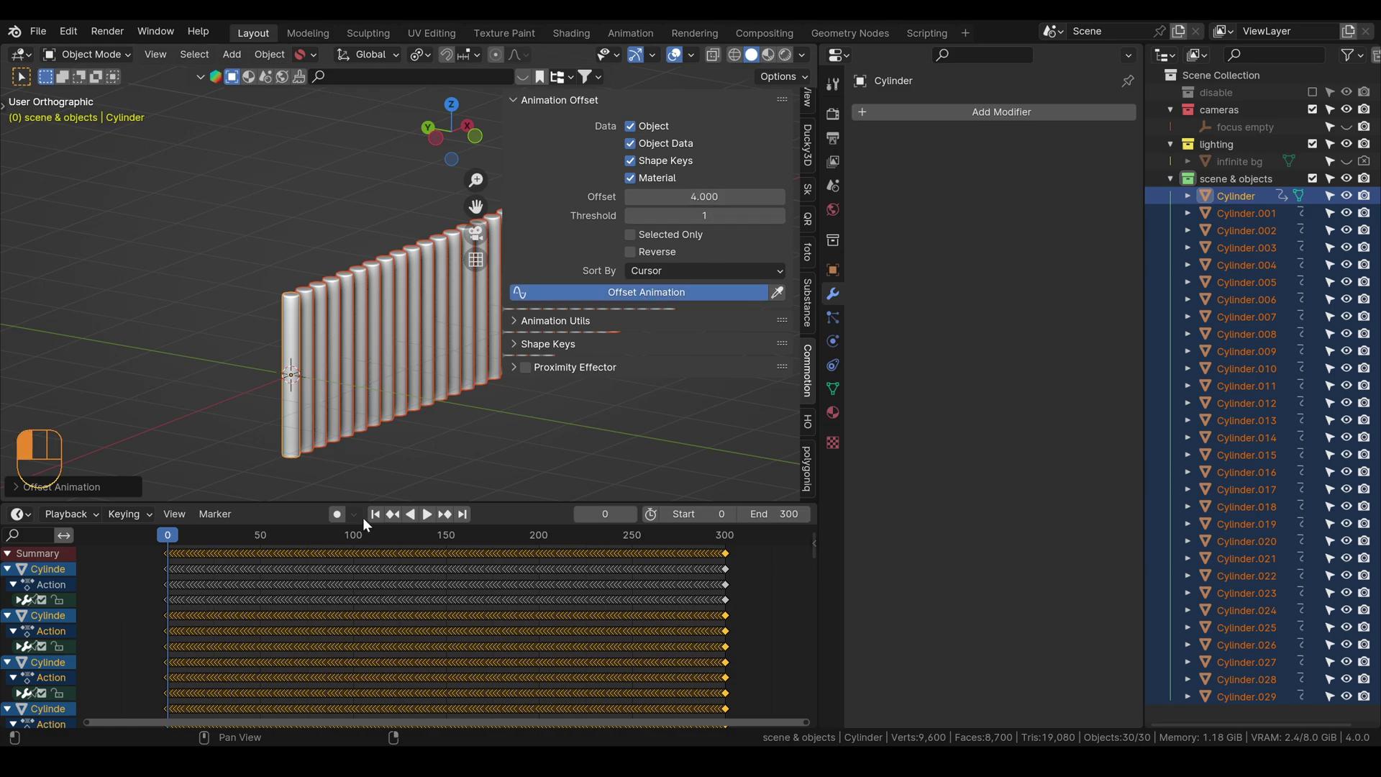
{"action": "left_click", "coordinate": [423, 515]}
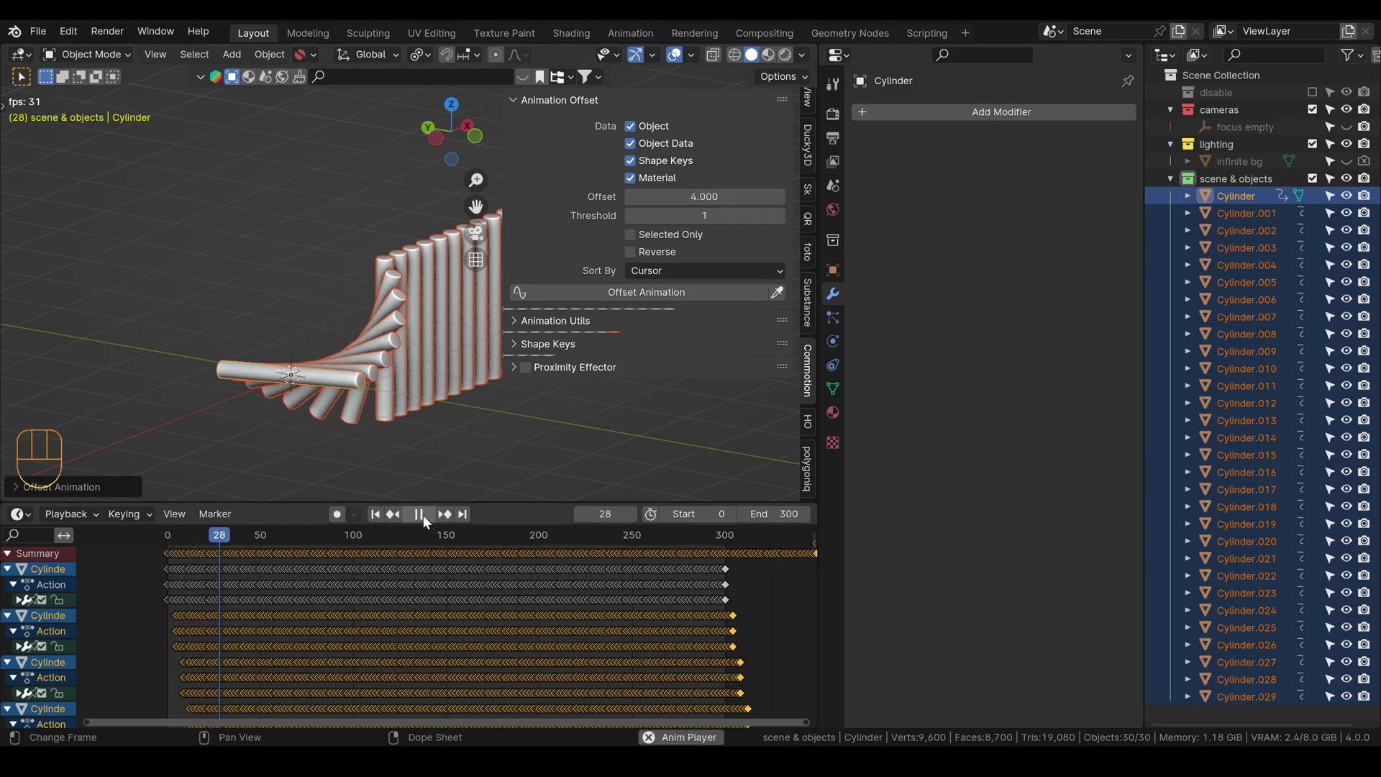